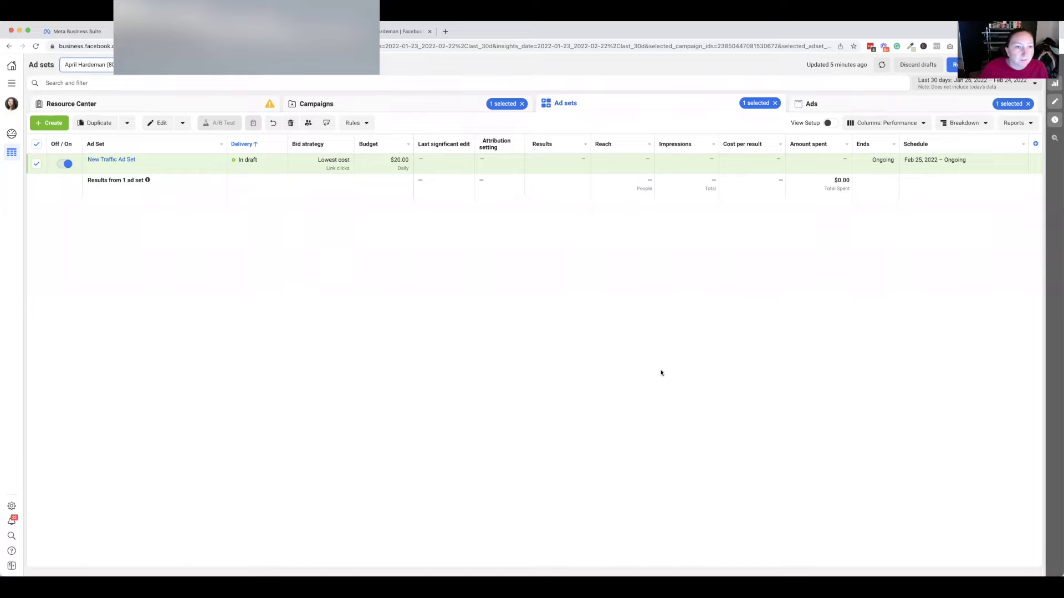
# Switch from the Ad sets view to the Campaigns table showing the two draft campaigns.
pyautogui.click(353, 106)
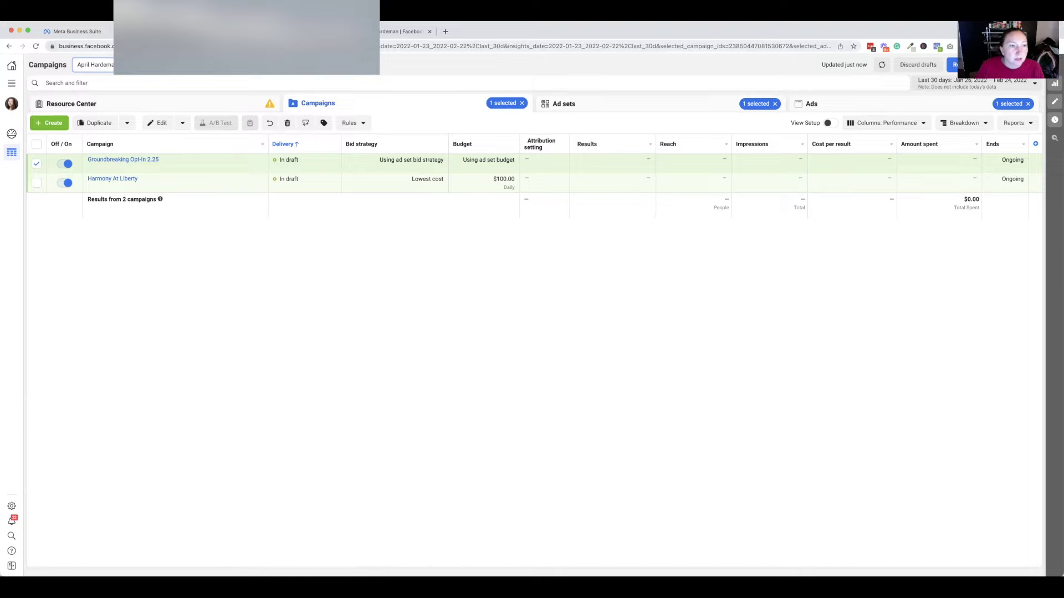
pyautogui.click(12, 84)
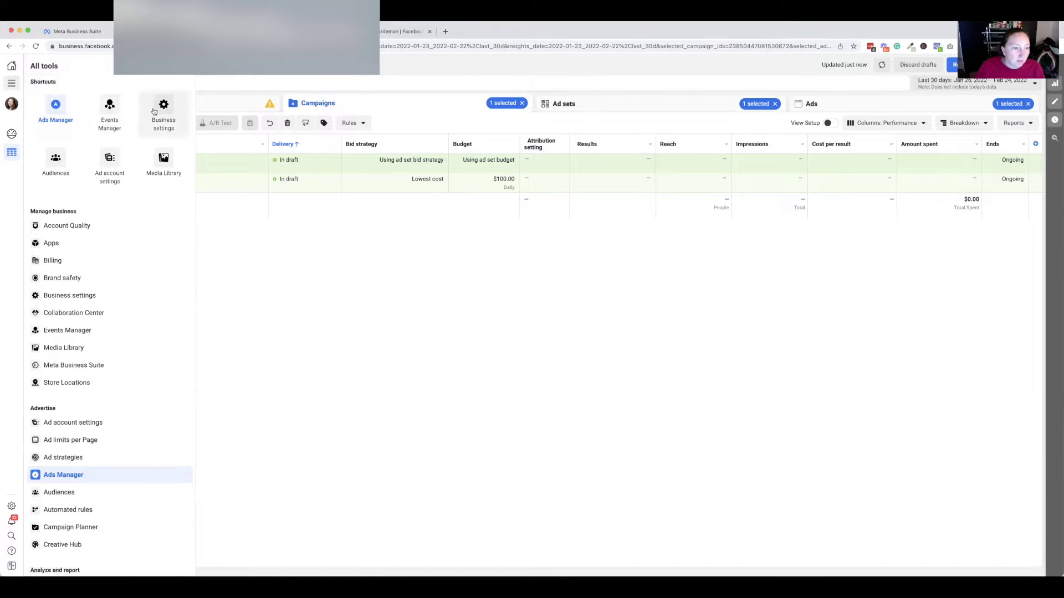
pyautogui.scroll(-2, 55, 366)
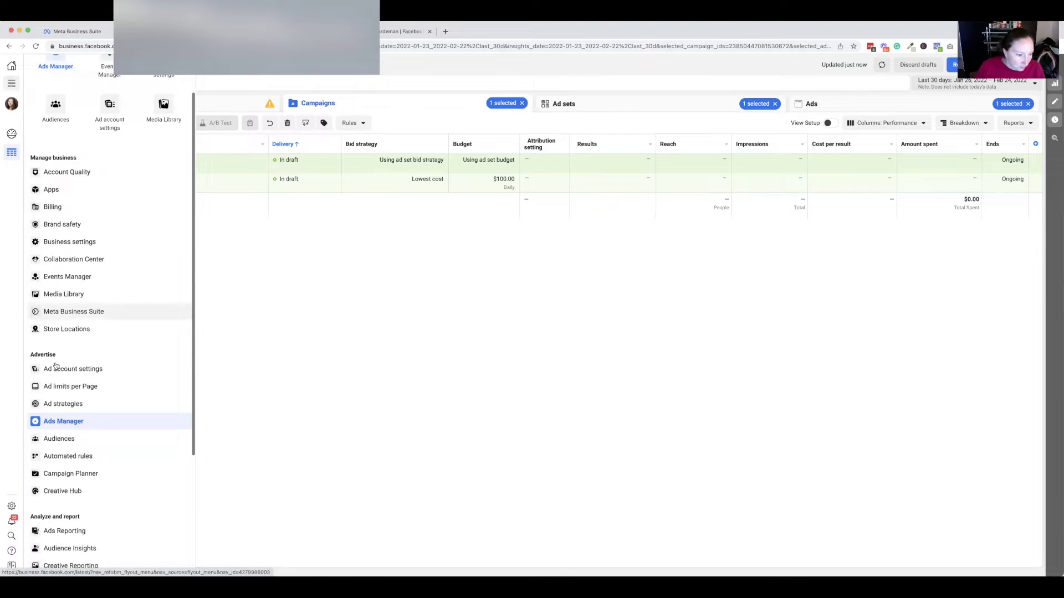
pyautogui.scroll(-4, 56, 366)
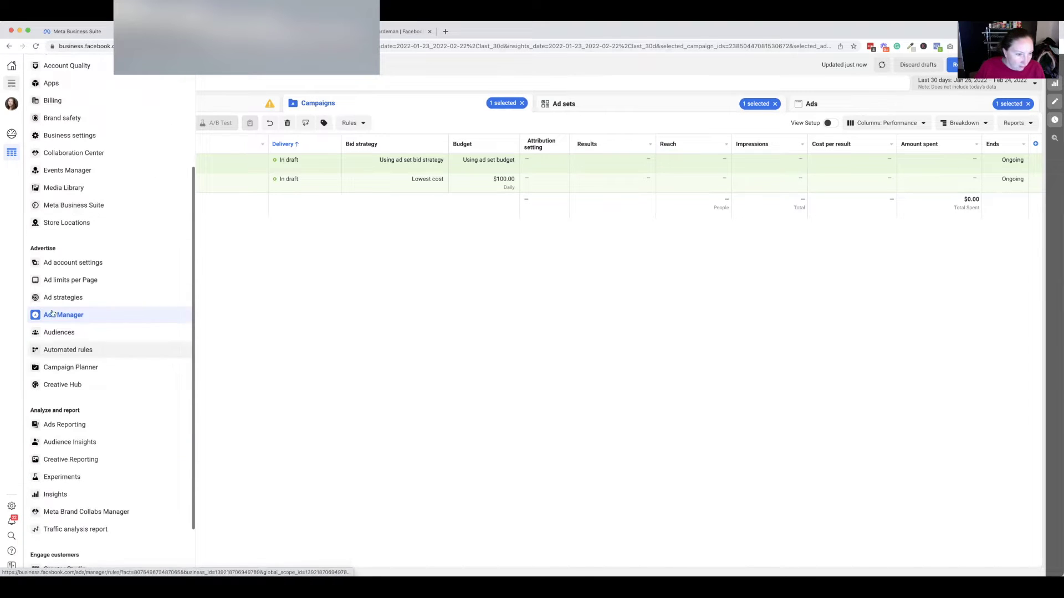
pyautogui.click(312, 250)
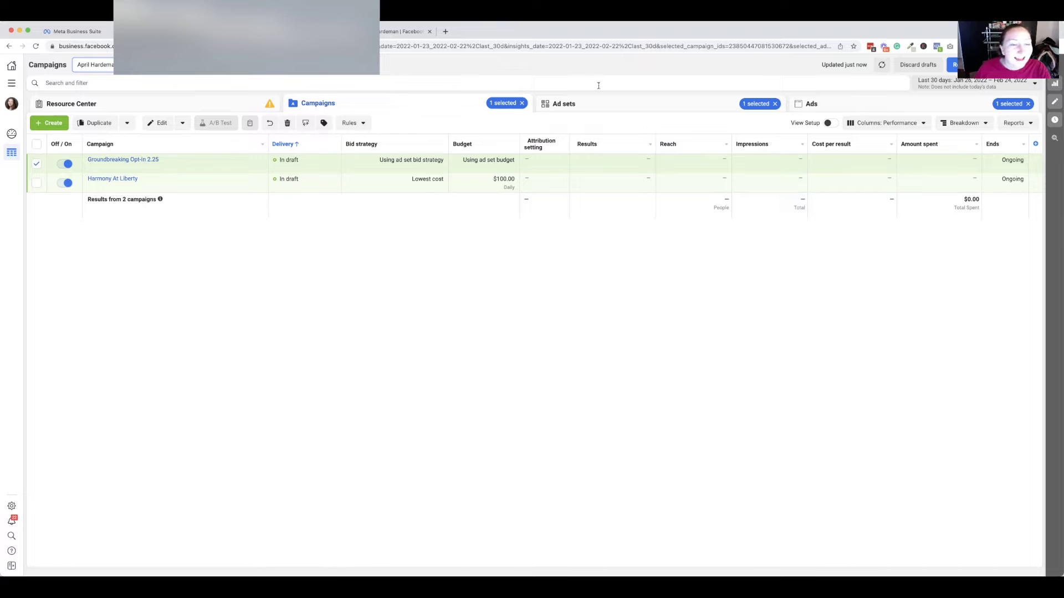
# Create a new Traffic-objective campaign draft and open its New Traffic Ad Set settings.
pyautogui.click(53, 123)
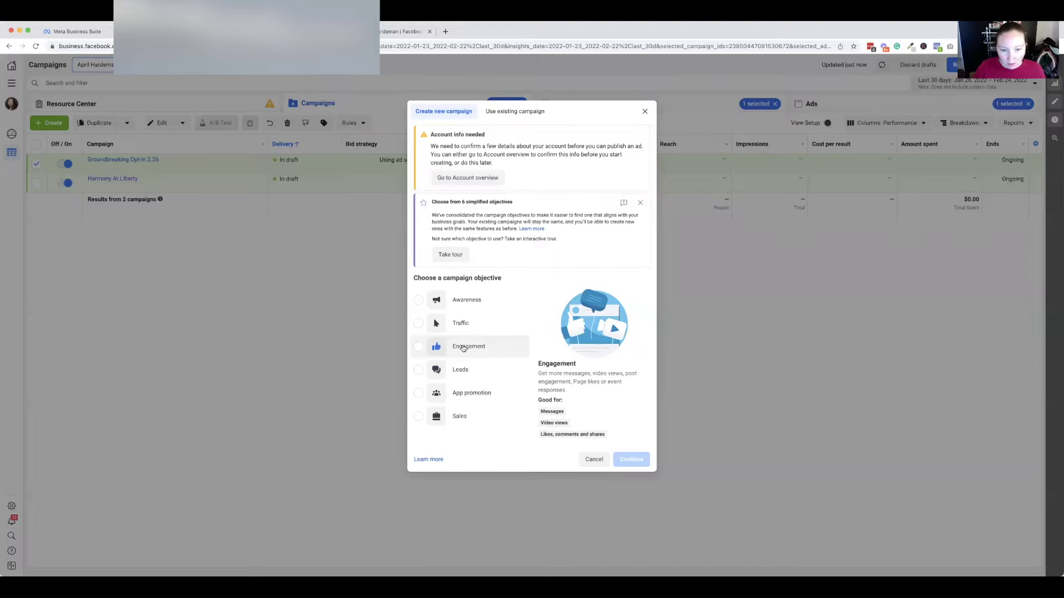
pyautogui.click(476, 326)
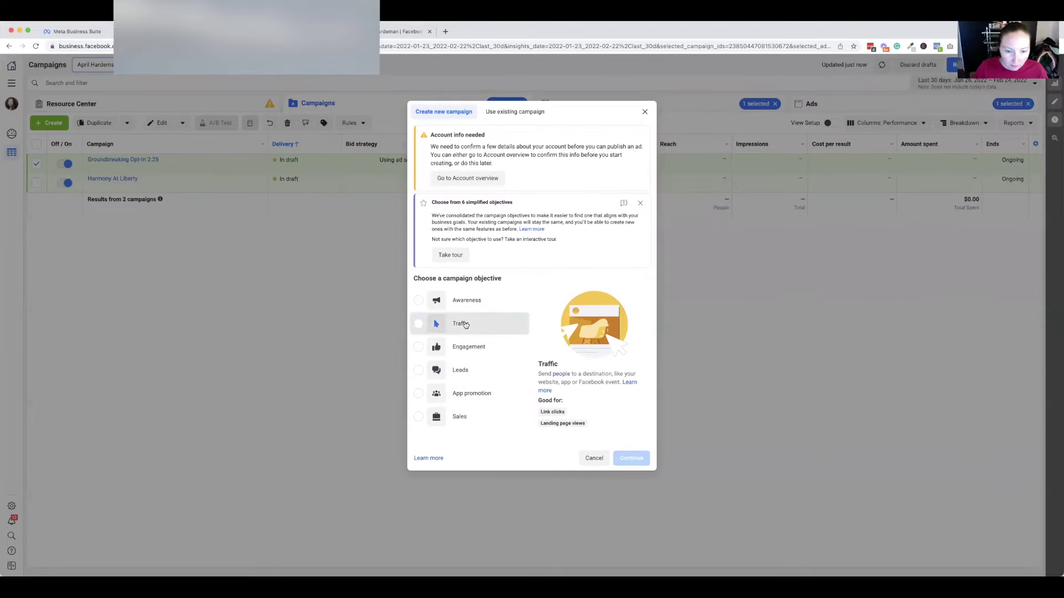
pyautogui.click(629, 468)
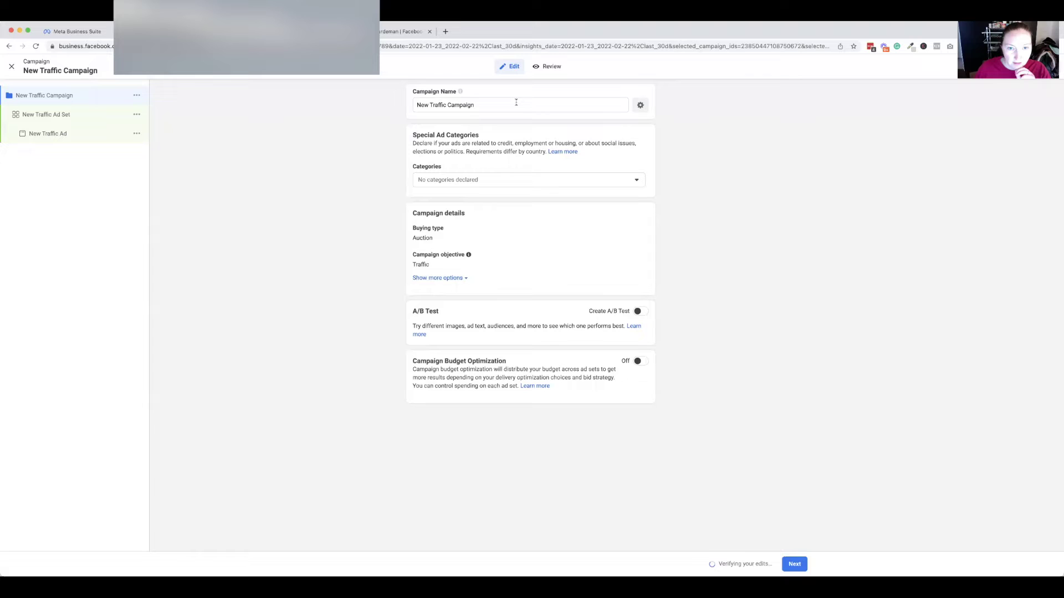
pyautogui.tripleClick(516, 103)
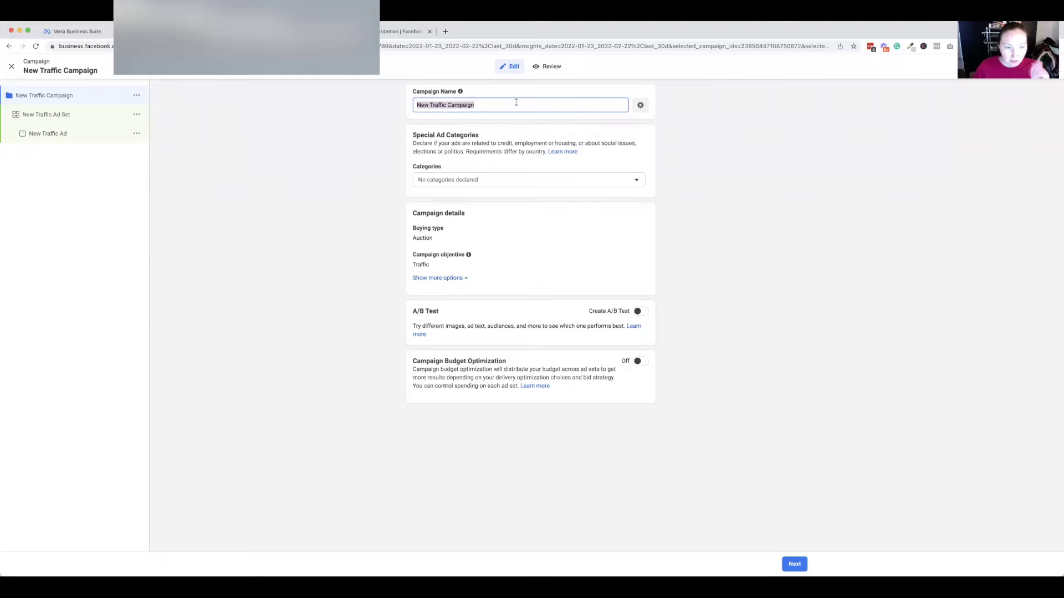
pyautogui.click(67, 120)
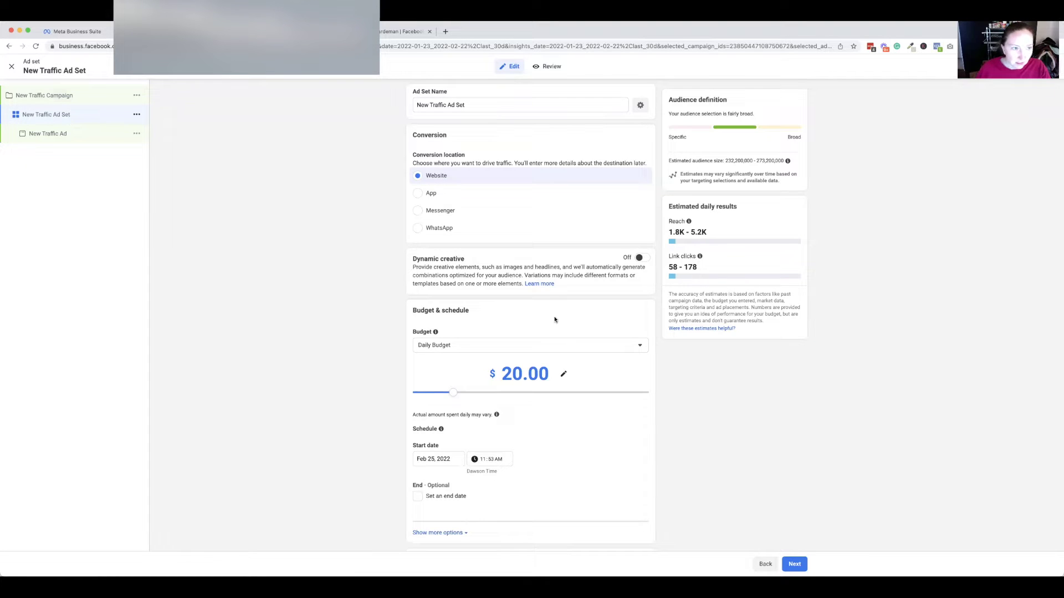
pyautogui.scroll(-1, 565, 338)
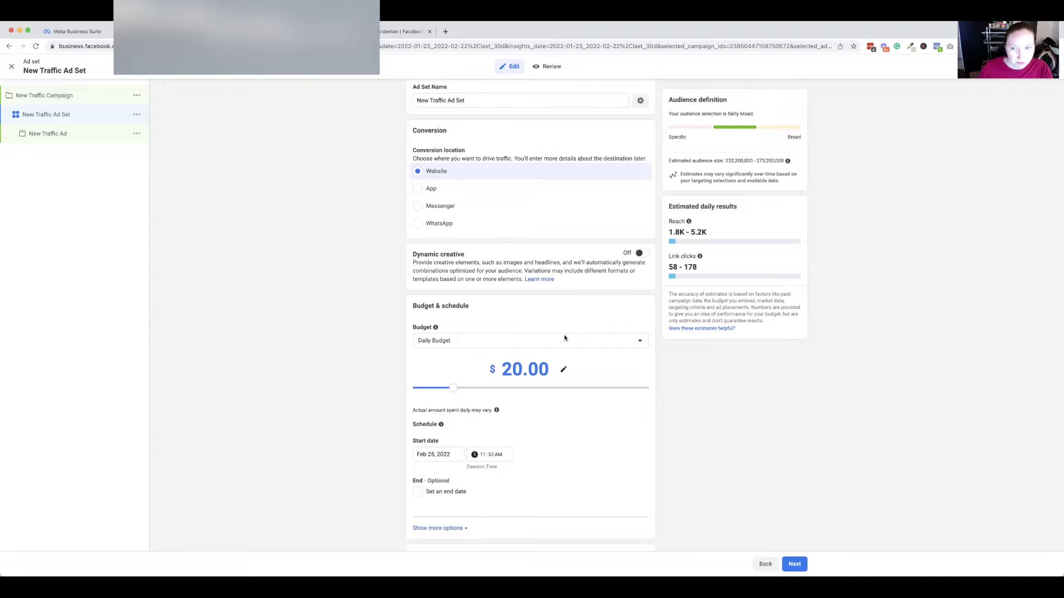
pyautogui.scroll(-1, 565, 338)
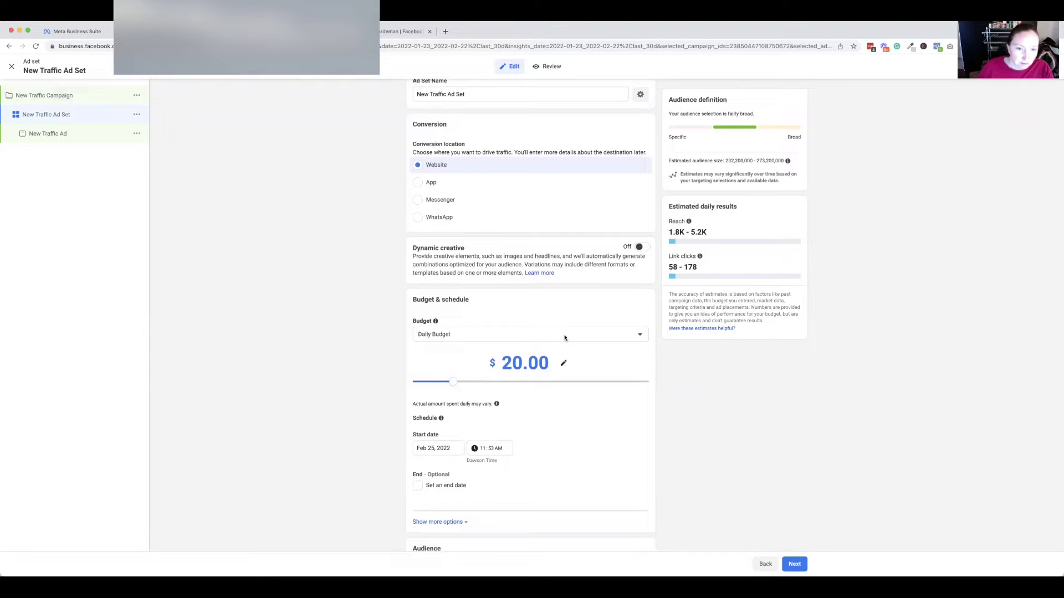
pyautogui.scroll(-5, 564, 338)
pyautogui.scroll(-2, 565, 338)
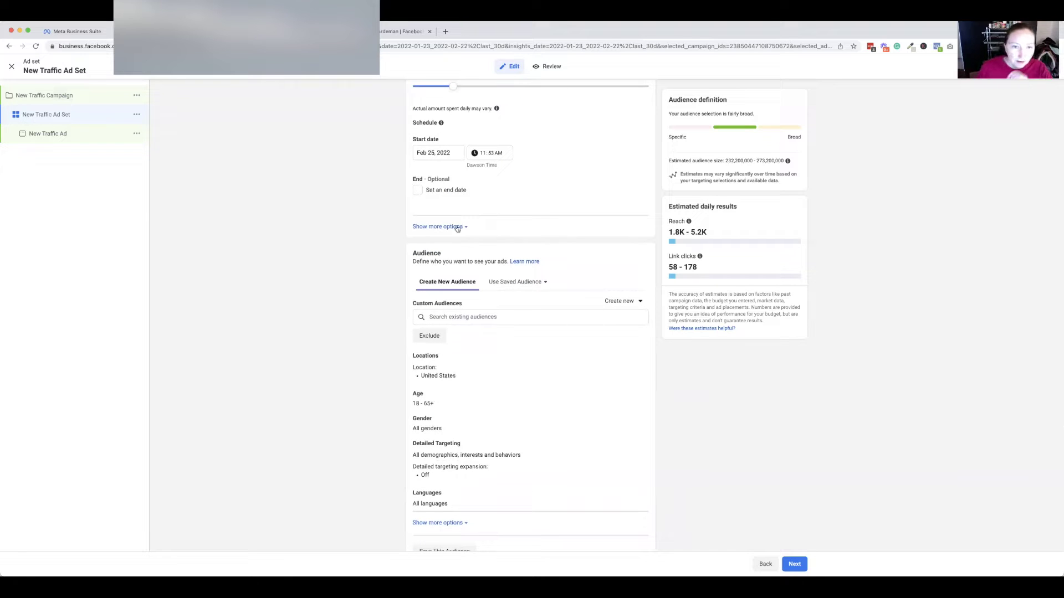
pyautogui.moveTo(449, 254); pyautogui.dragTo(413, 252)
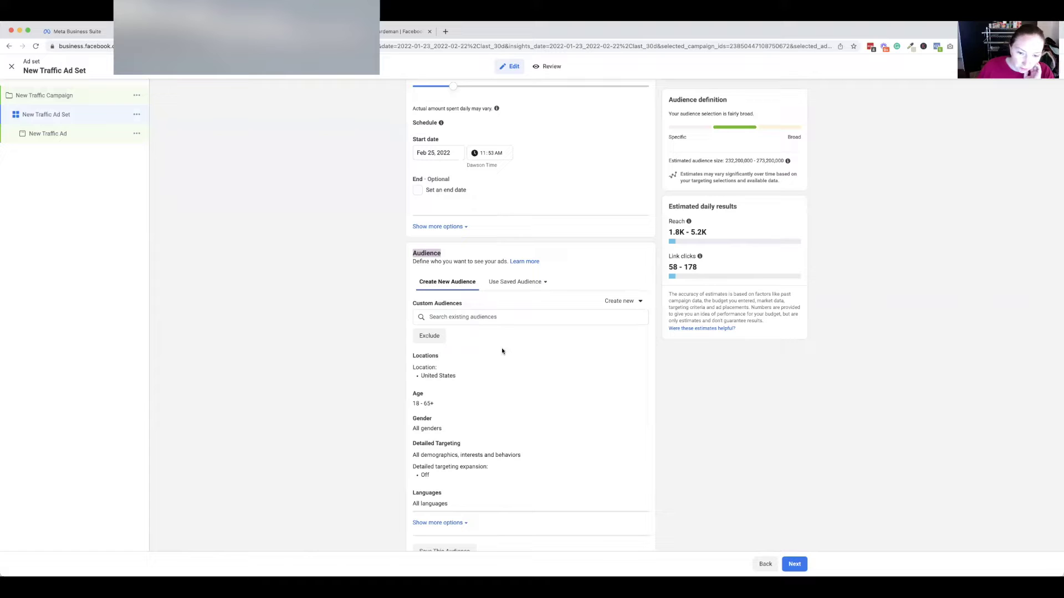
pyautogui.click(523, 282)
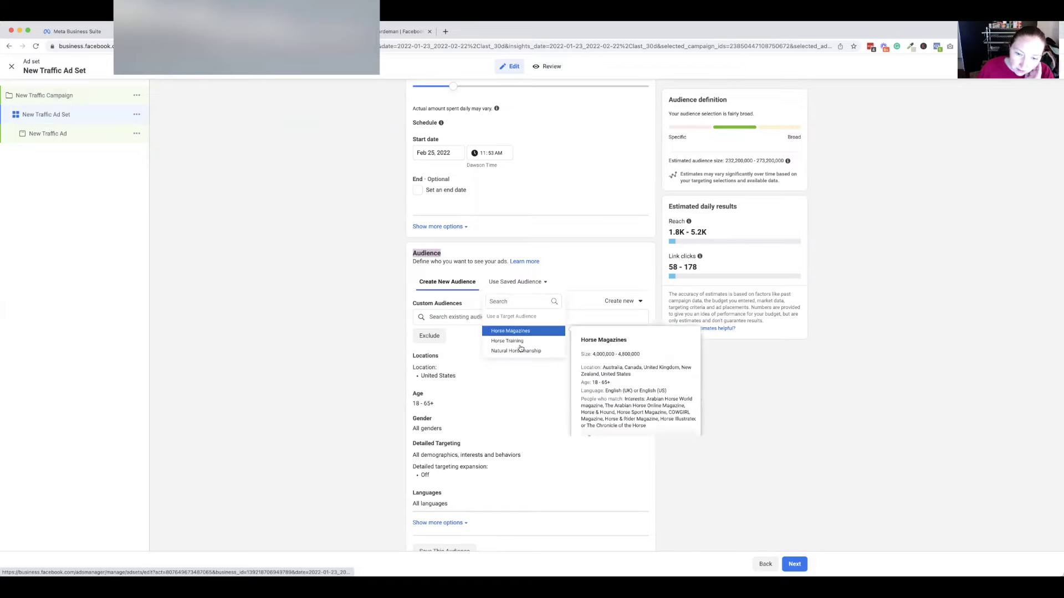
pyautogui.click(523, 282)
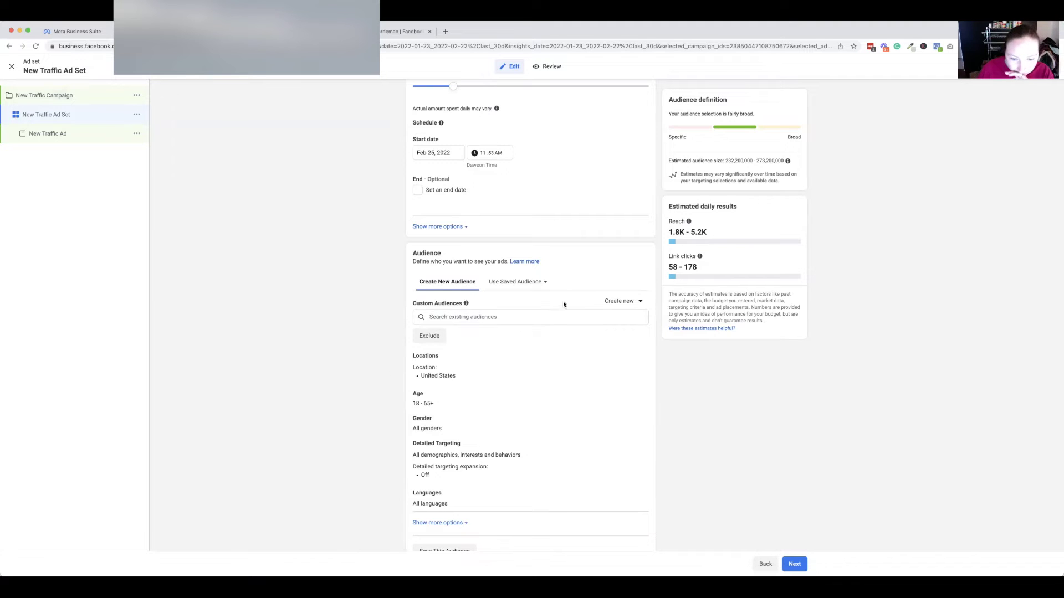
# Start a new custom audience from the Create new menu beside Custom Audiences.
pyautogui.click(624, 301)
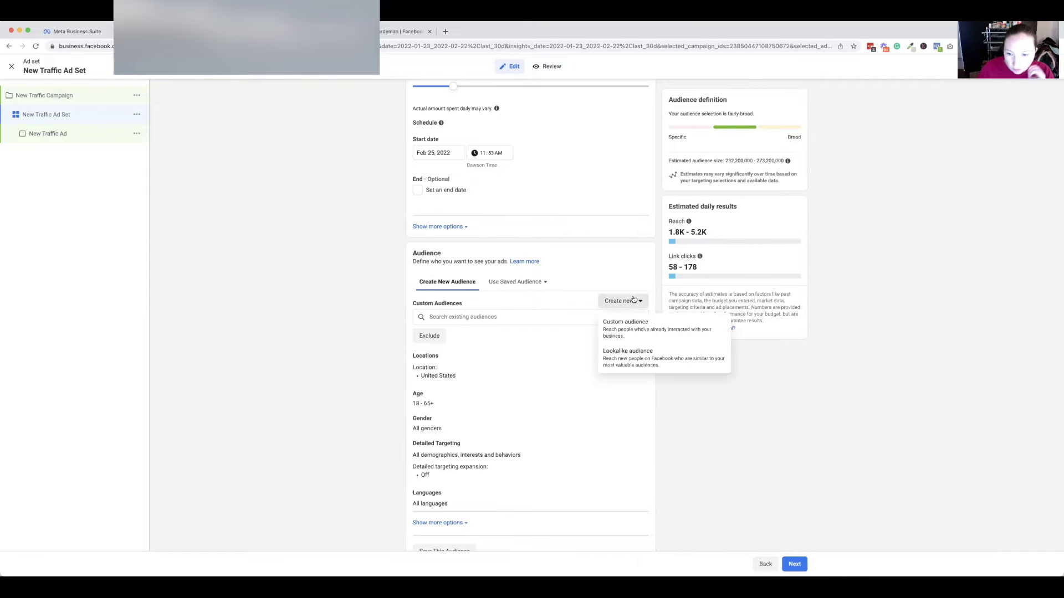
pyautogui.click(632, 322)
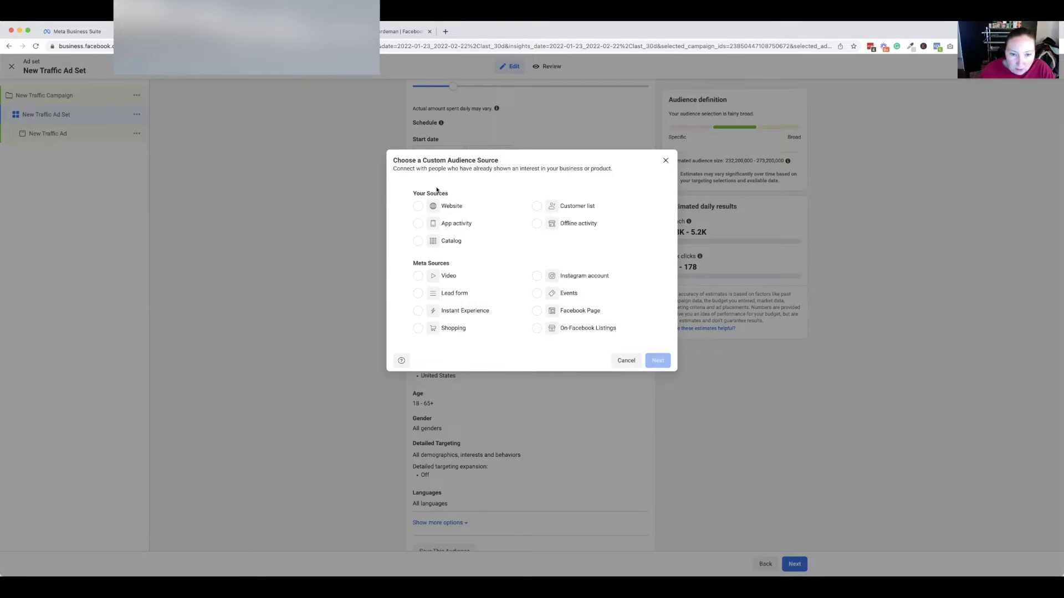
# Choose Website as the audience source and try the Visitors by time spent event.
pyautogui.click(440, 209)
pyautogui.click(657, 360)
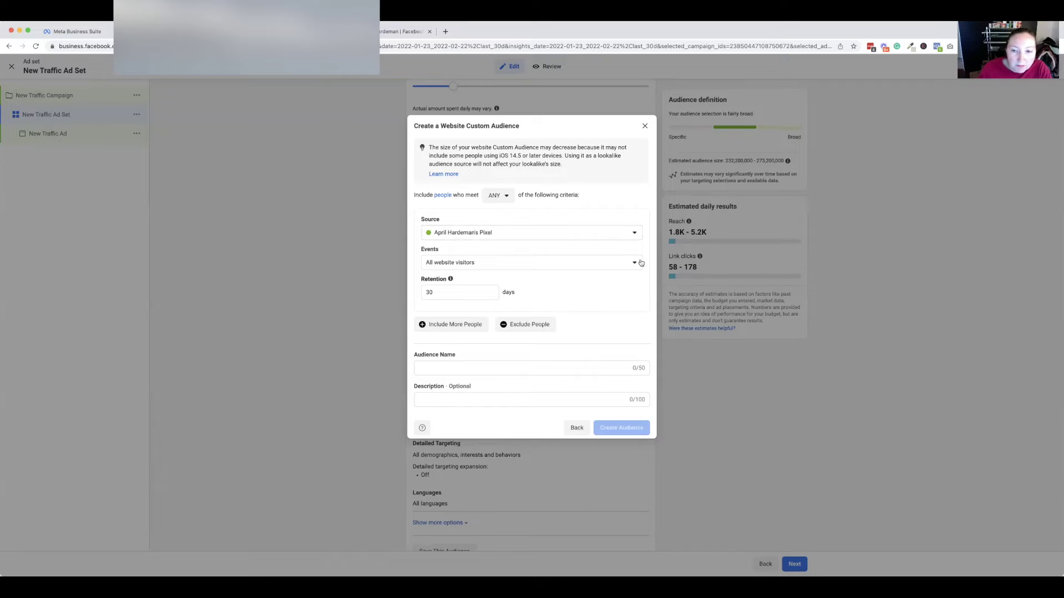
pyautogui.click(599, 265)
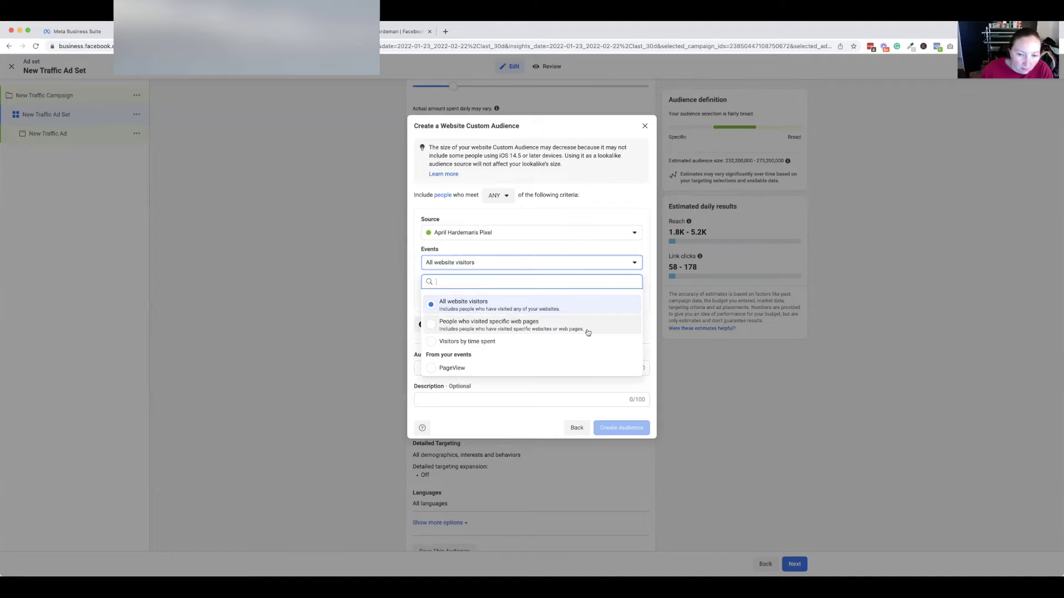
pyautogui.click(566, 342)
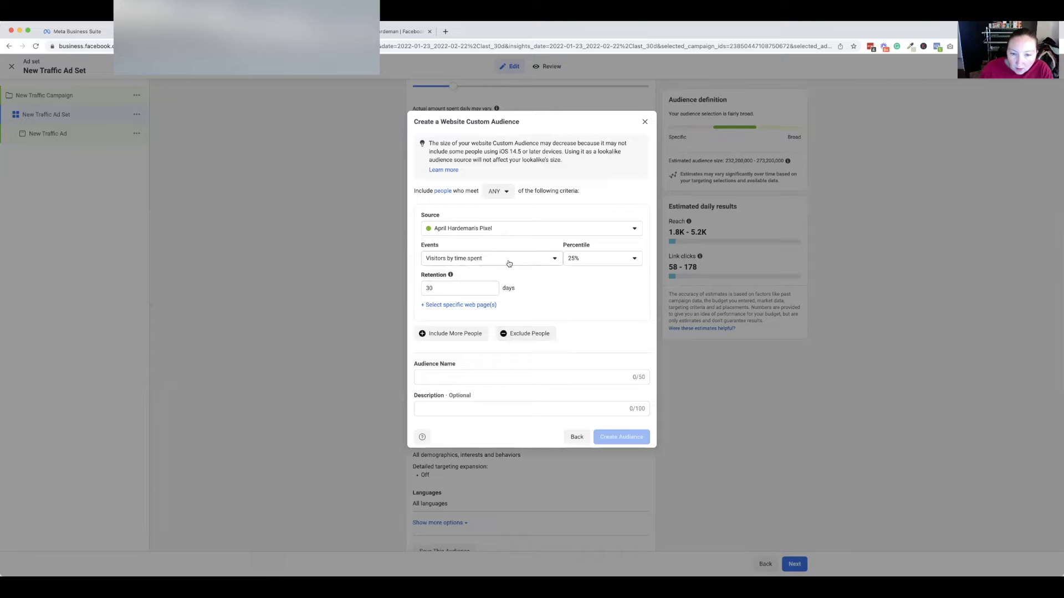
# Keep the site's pixel as the source and set the event to All website visitors.
pyautogui.click(576, 235)
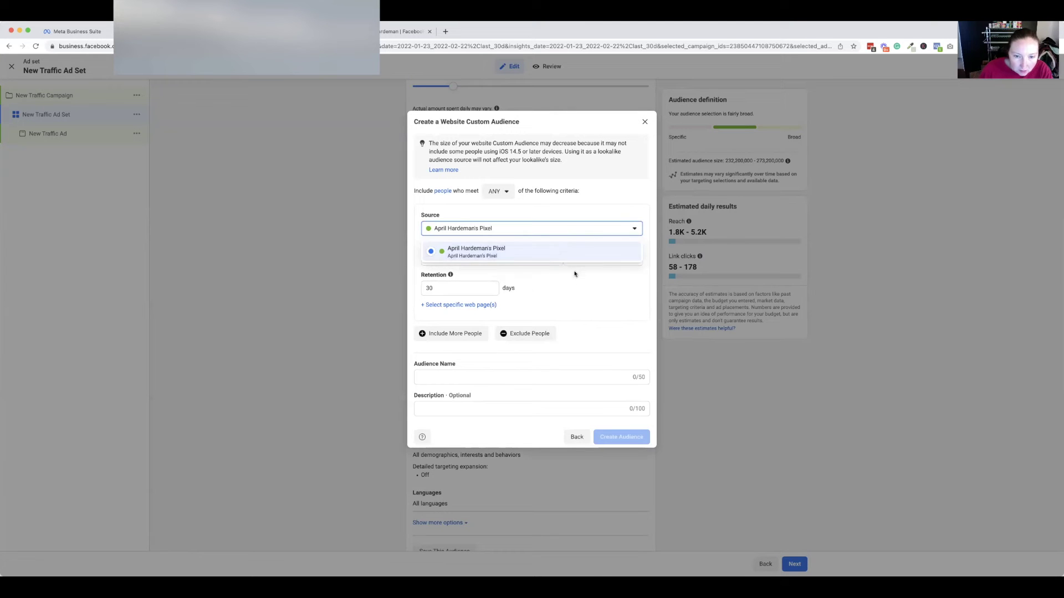
pyautogui.click(544, 235)
pyautogui.click(552, 260)
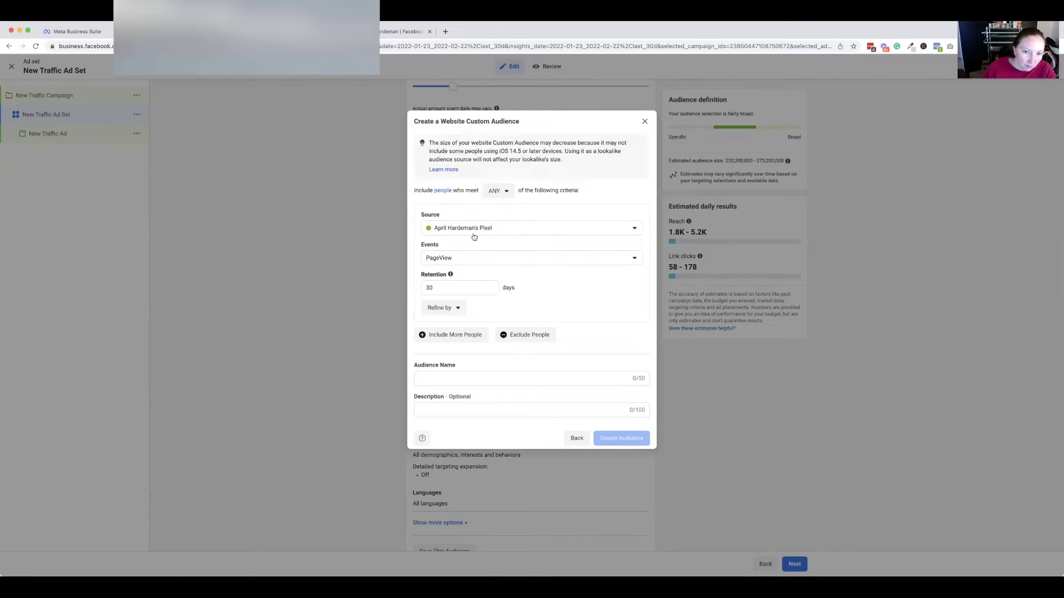
pyautogui.click(498, 229)
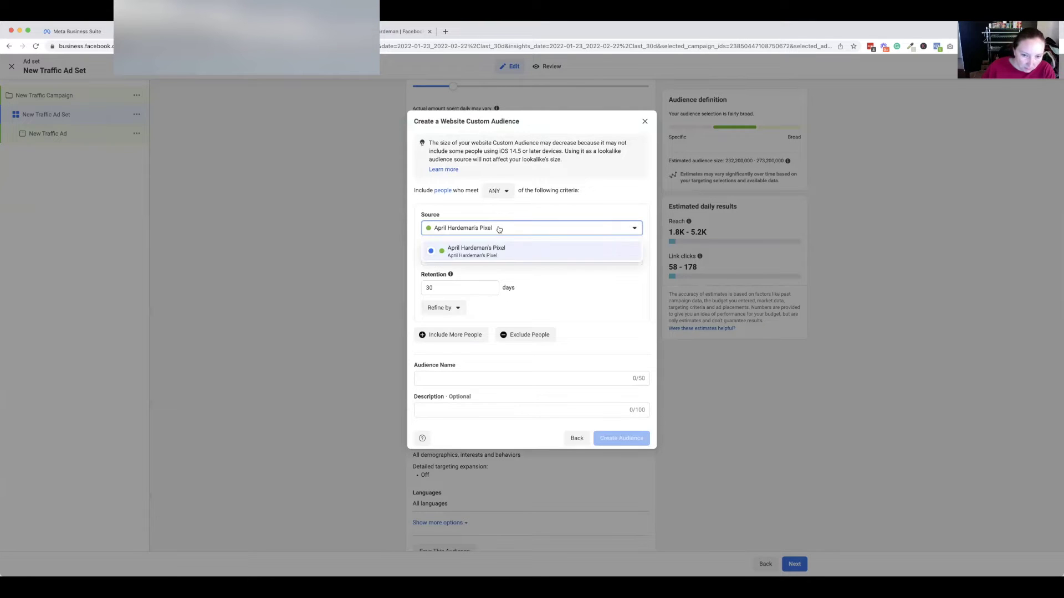
pyautogui.click(524, 250)
pyautogui.click(493, 260)
pyautogui.click(488, 300)
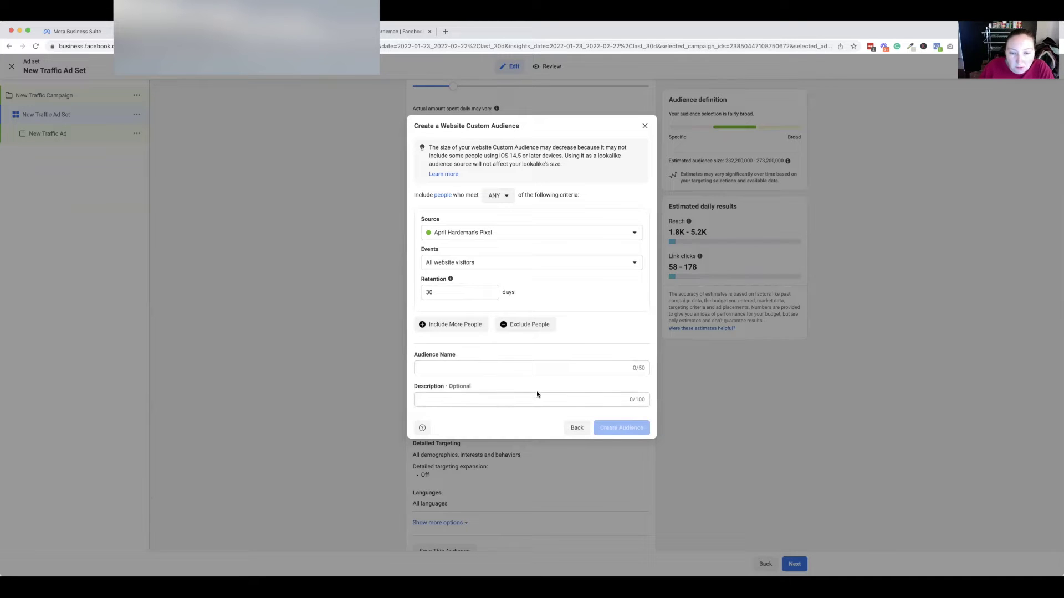
# Change retention to 180 days and name the audience 'Website Visitors' plus the owner's name.
pyautogui.doubleClick(458, 294)
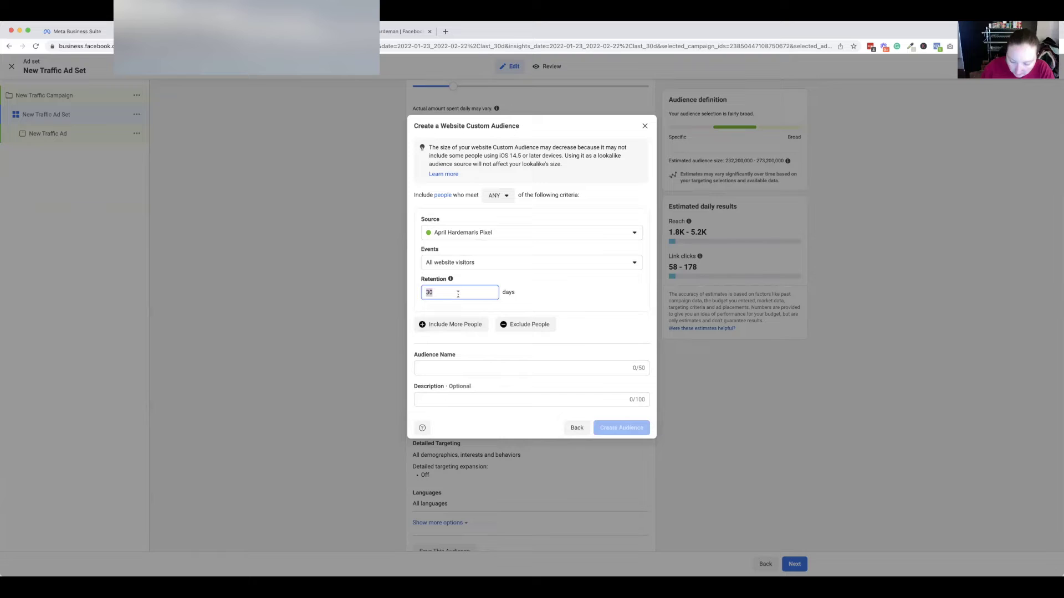
pyautogui.write('180')
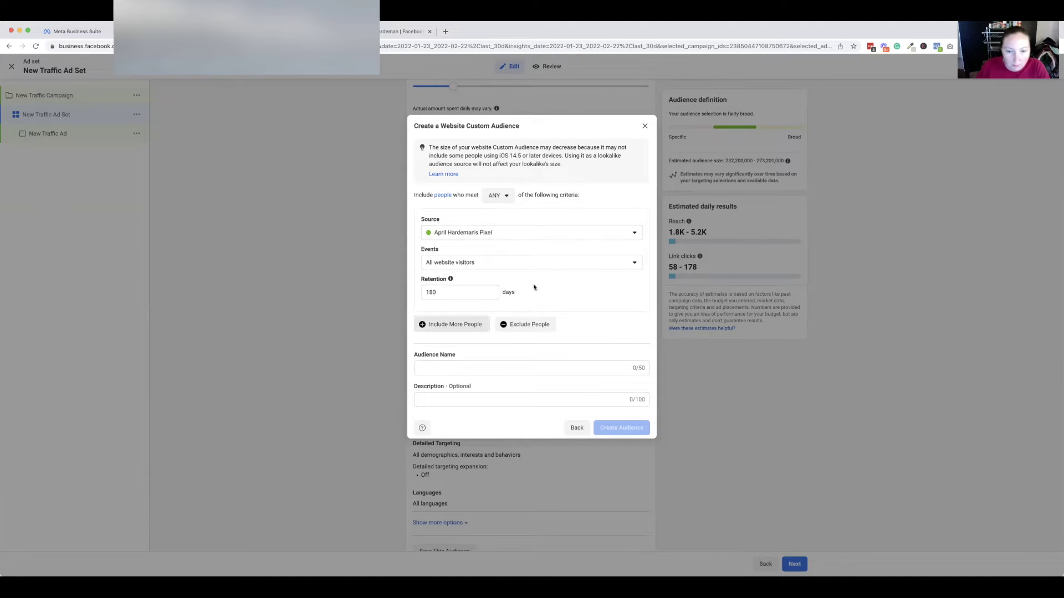
pyautogui.click(529, 368)
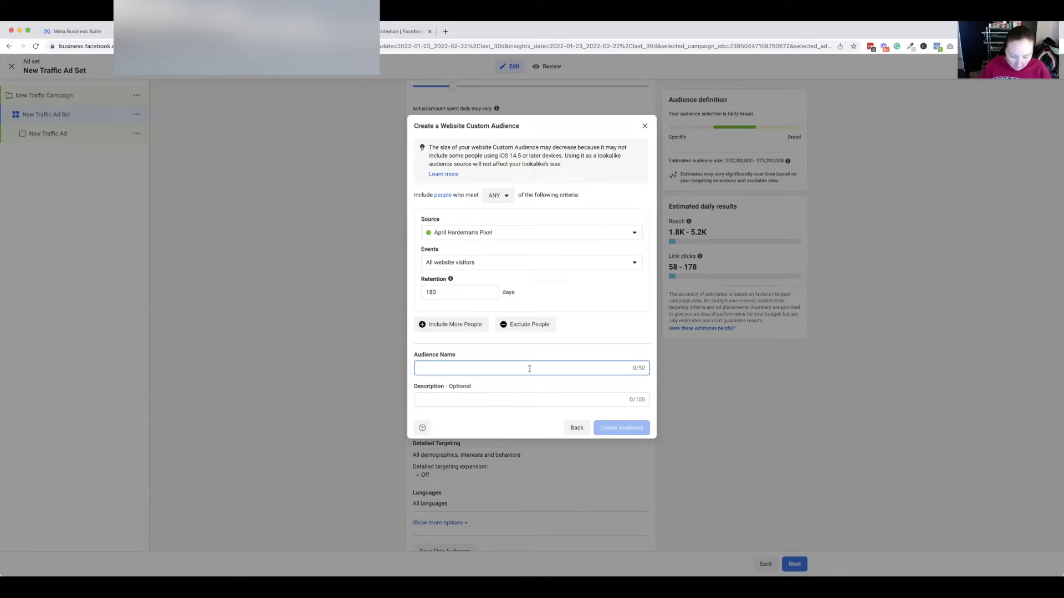
pyautogui.write('Website Visito')
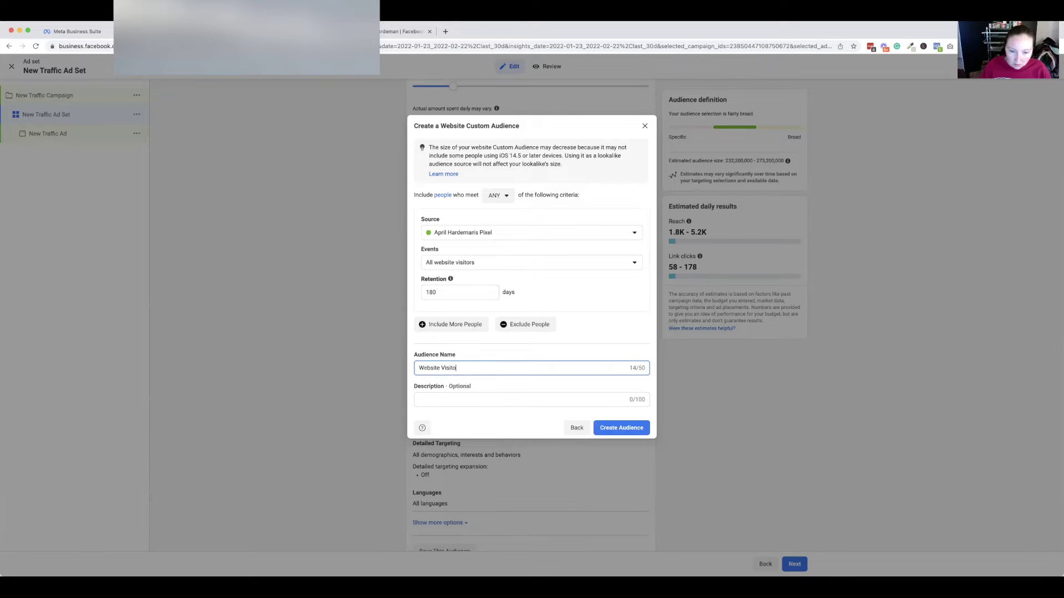
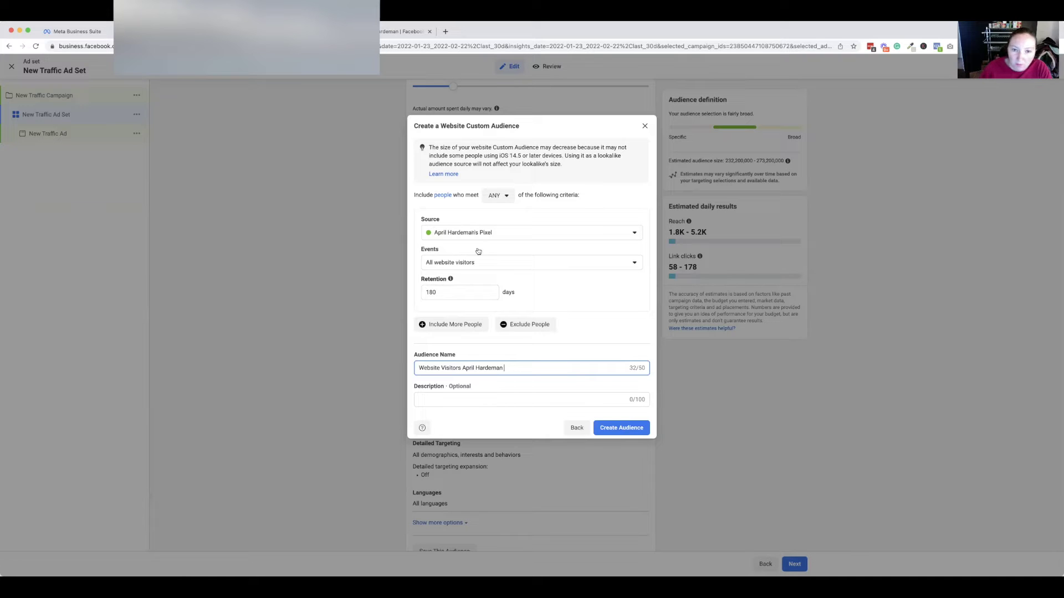
# Close the custom audience dialog and add Natural horsemanship to the ad set's detailed targeting.
pyautogui.click(645, 127)
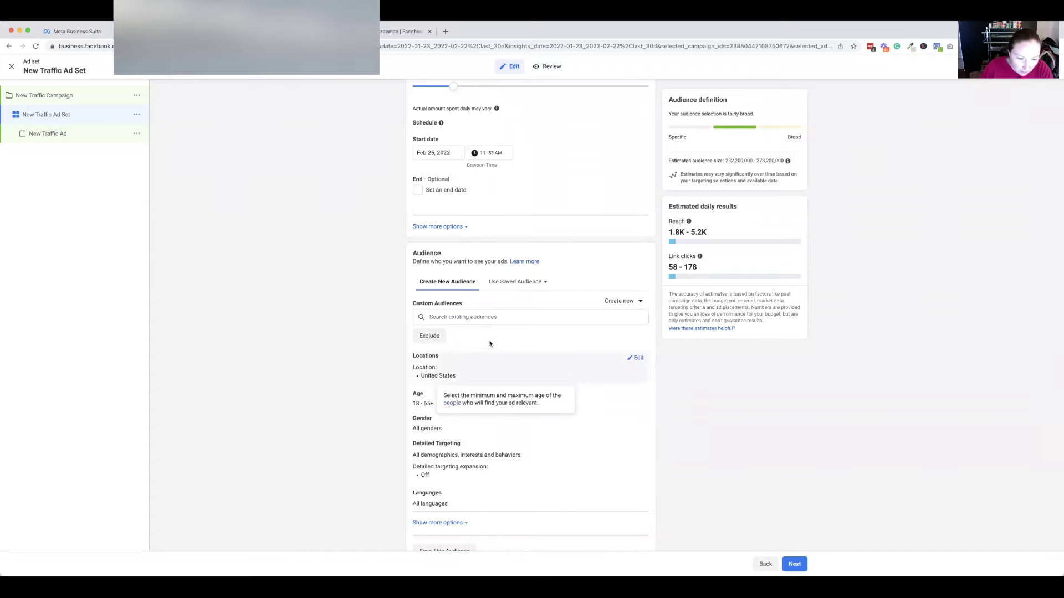
pyautogui.click(639, 446)
pyautogui.click(495, 467)
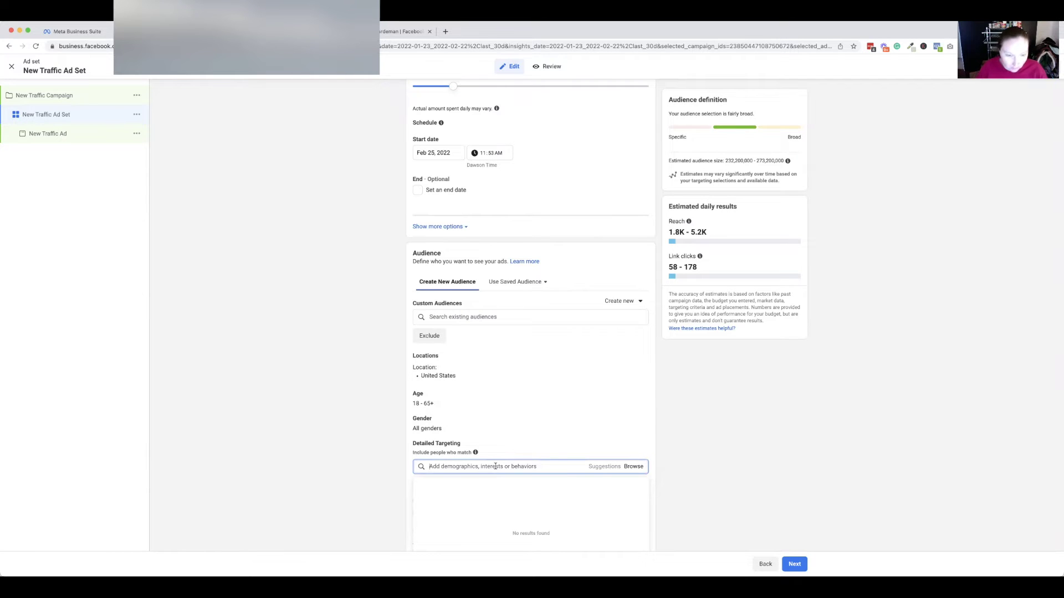
pyautogui.write('natural')
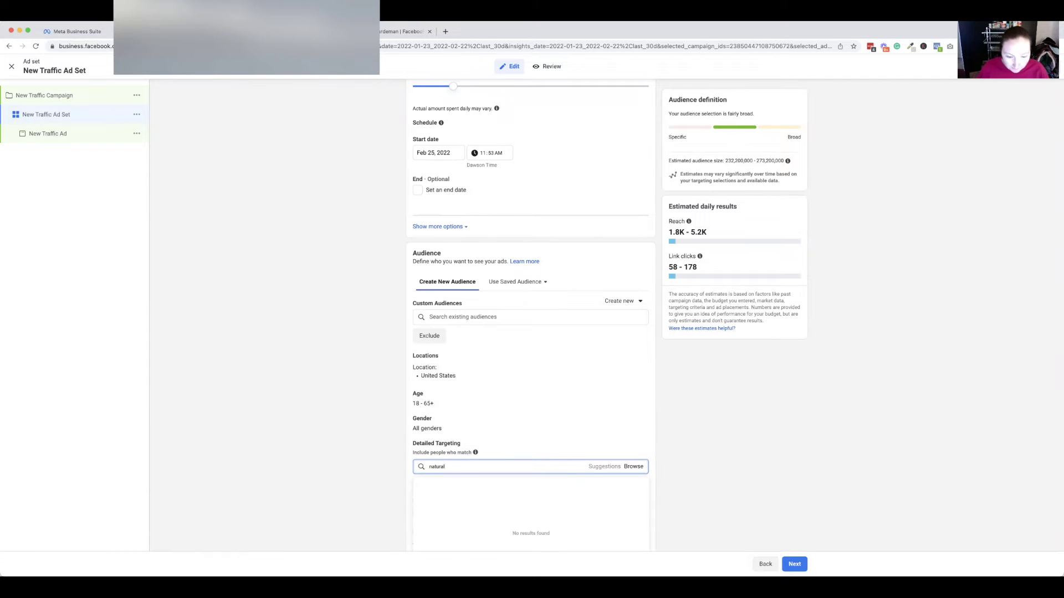
pyautogui.write(' horseman')
pyautogui.press('Return')
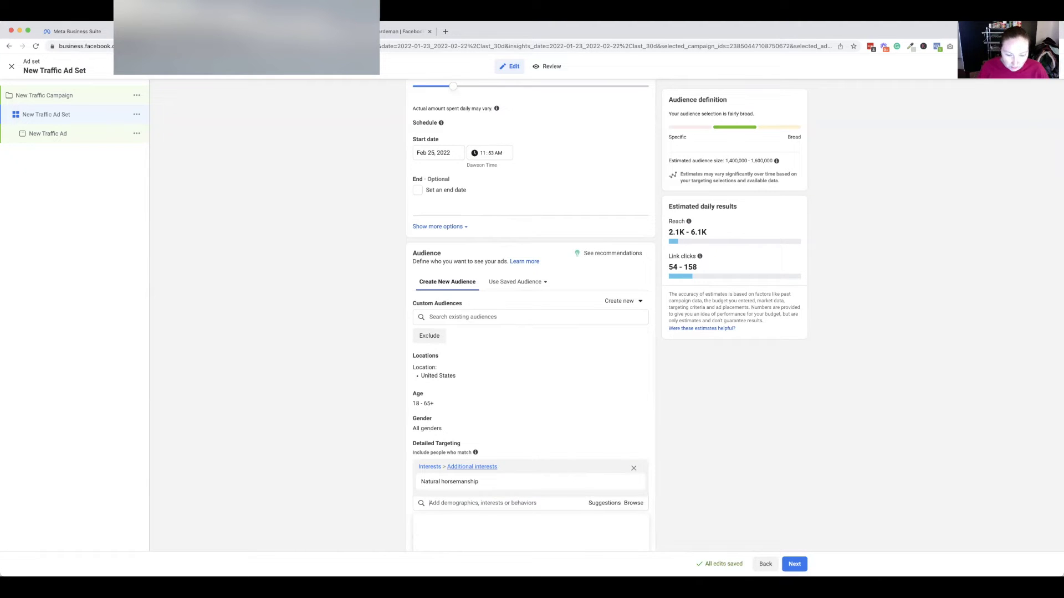
# Add Downunder Horsemanship as an interest and search 'horsemanshi' for more interests.
pyautogui.write('double dan h')
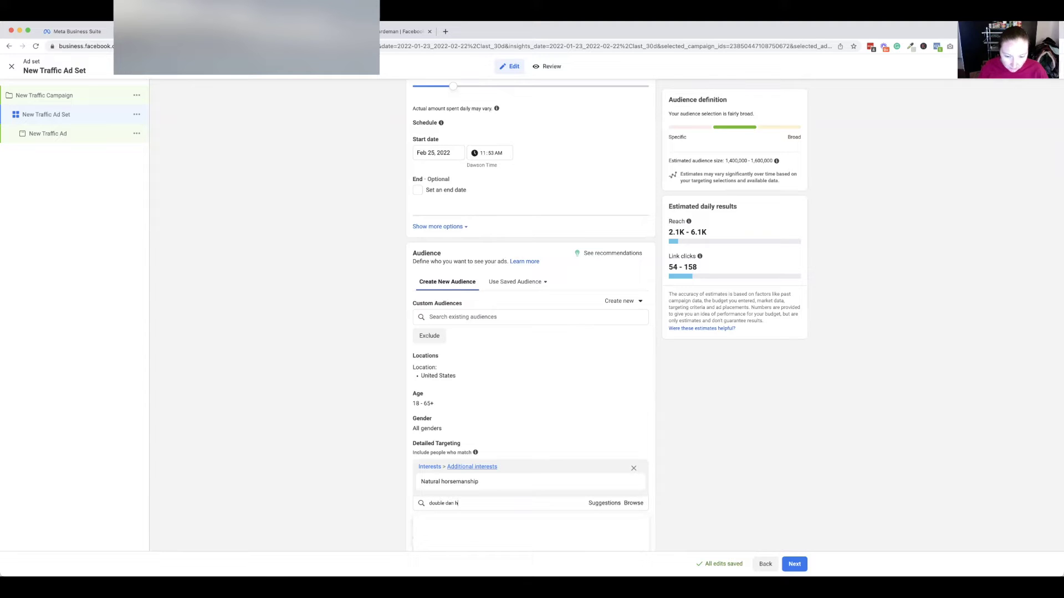
pyautogui.write('orsem')
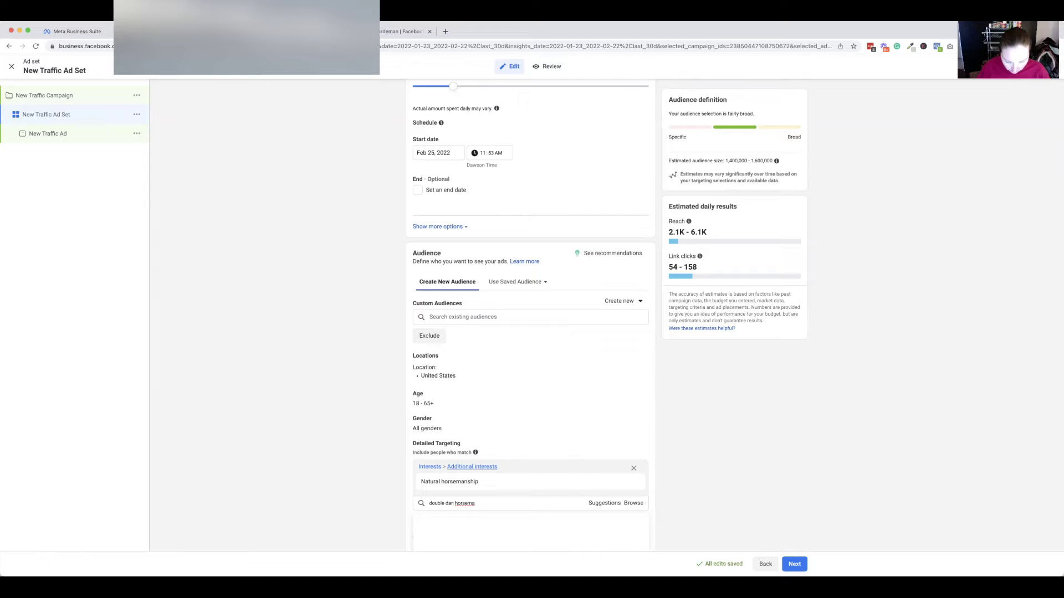
pyautogui.write('a')
pyautogui.press('super+a')
pyautogui.write('horsemans')
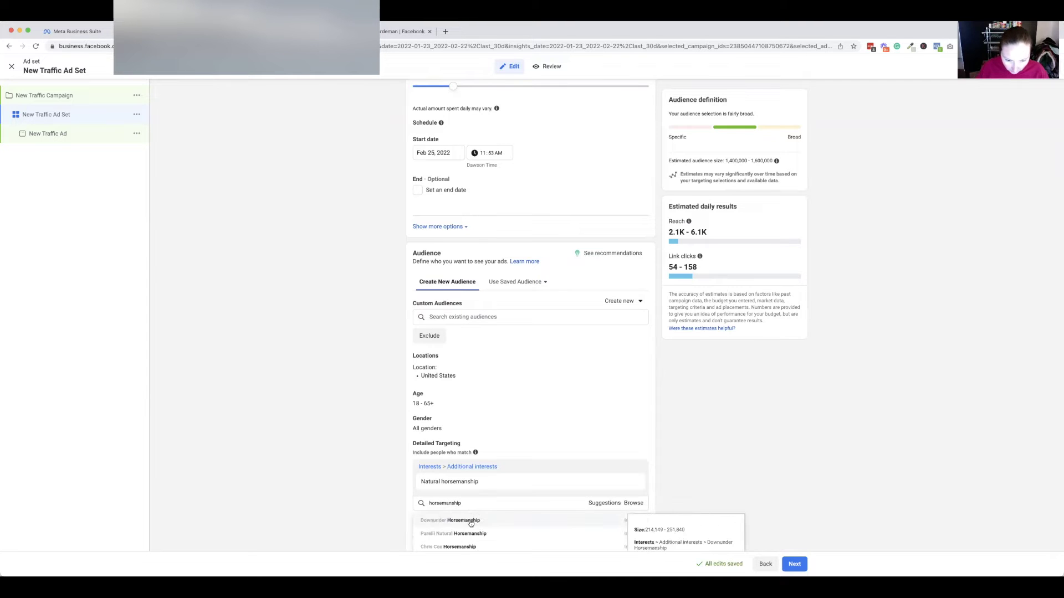
pyautogui.click(470, 523)
pyautogui.scroll(-2, 471, 522)
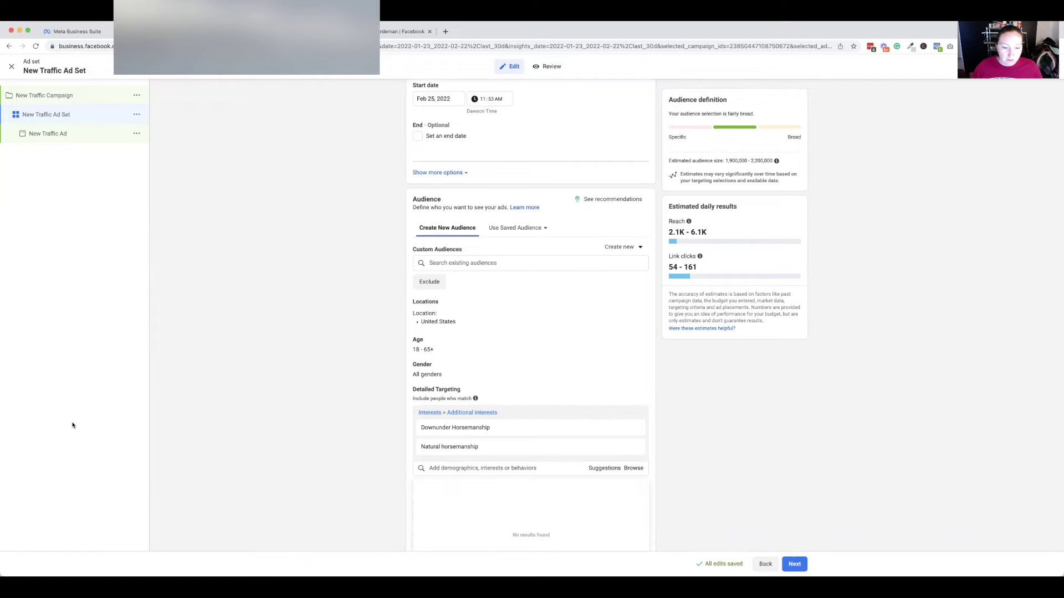
pyautogui.moveTo(479, 440)
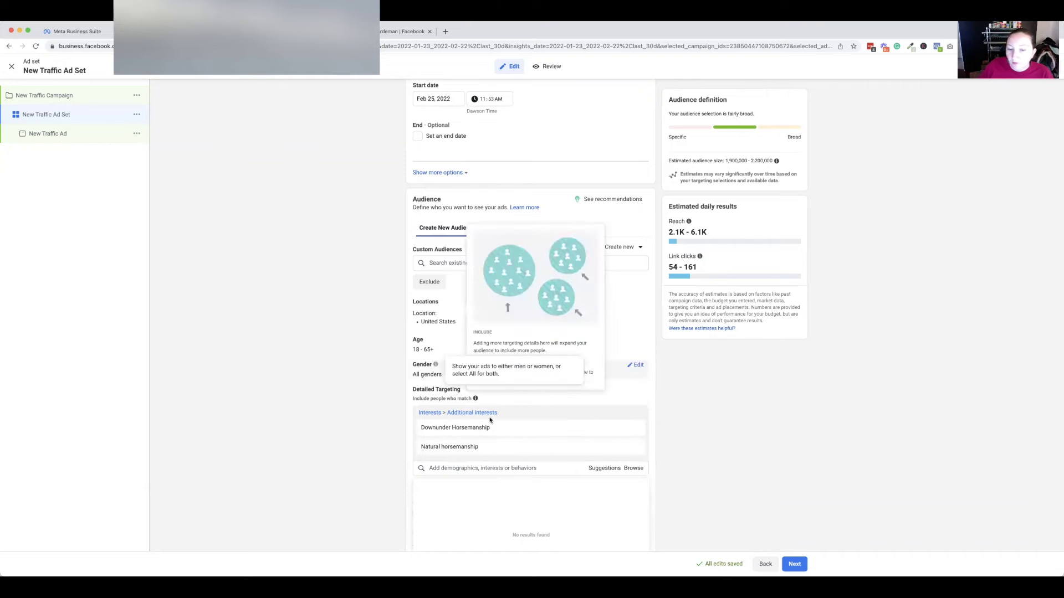
pyautogui.click(592, 469)
pyautogui.click(592, 469)
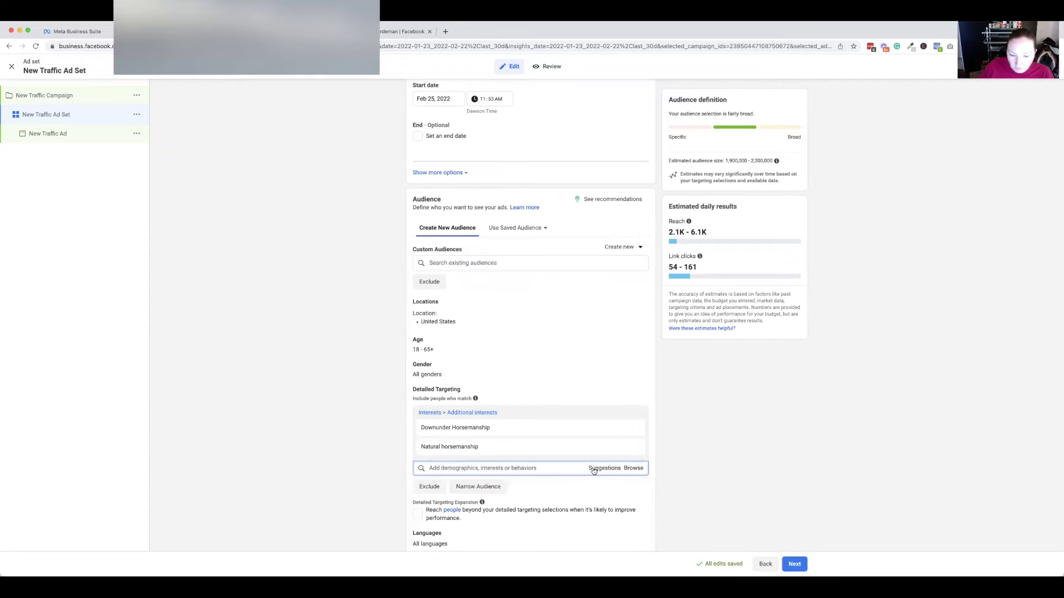
pyautogui.click(592, 469)
pyautogui.click(553, 470)
pyautogui.write('horsemanship')
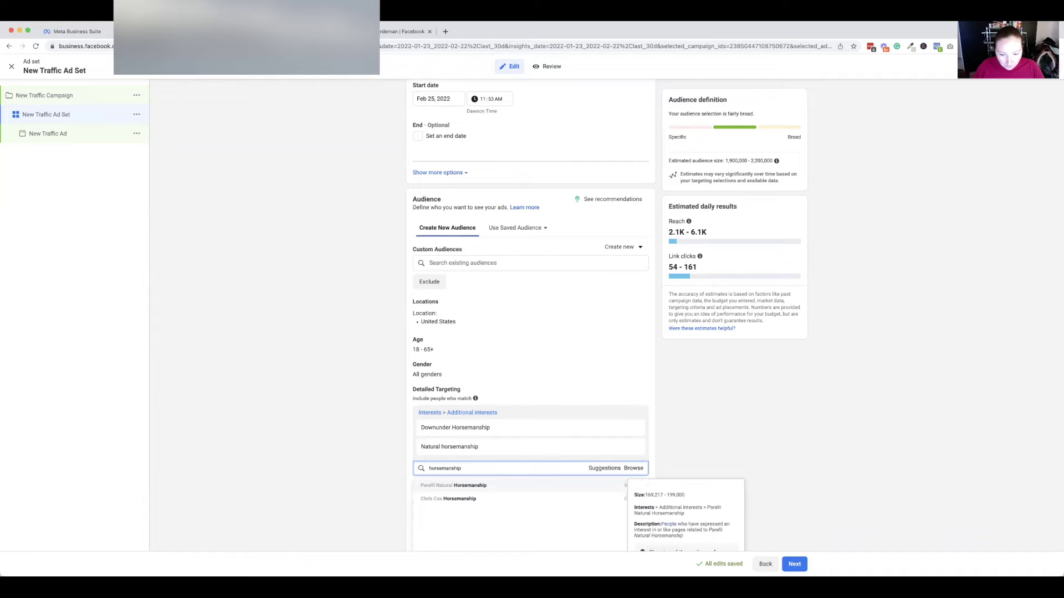
# Add Parelli Natural Horsemanship to the detailed targeting interests.
pyautogui.click(516, 492)
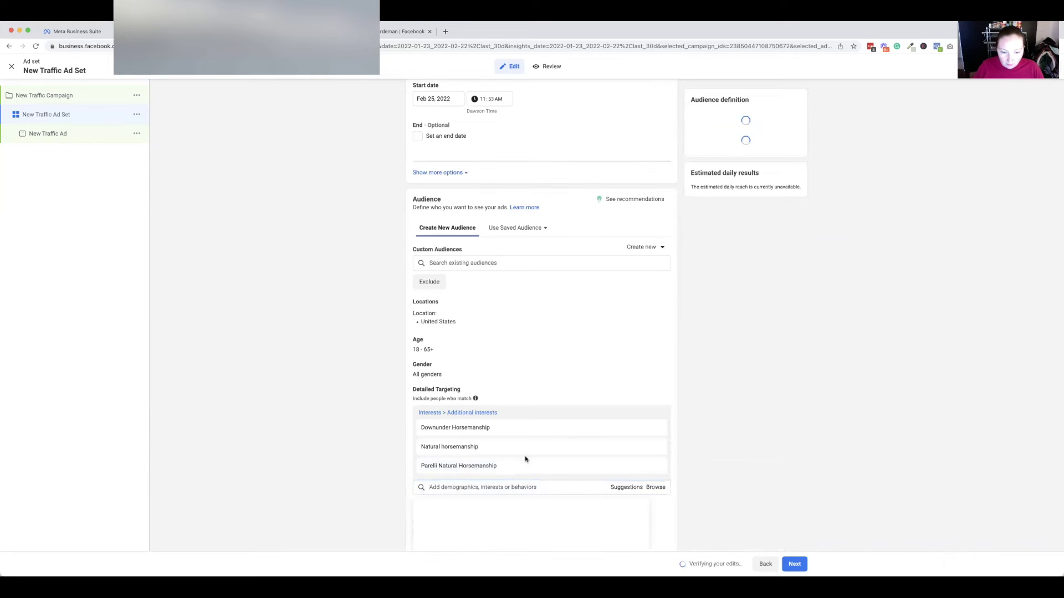
pyautogui.scroll(-2, 524, 455)
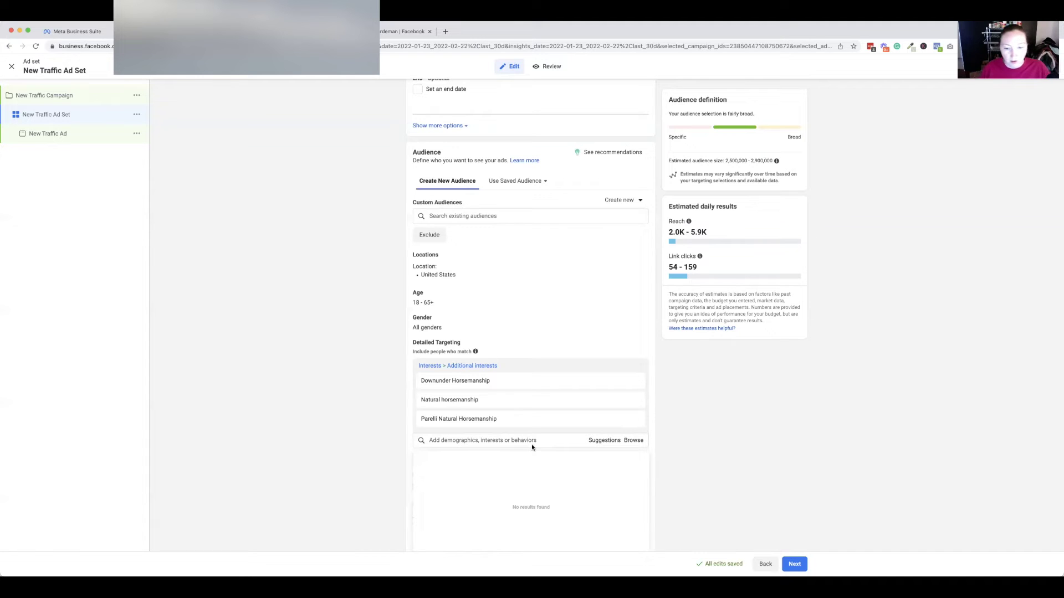
pyautogui.click(524, 443)
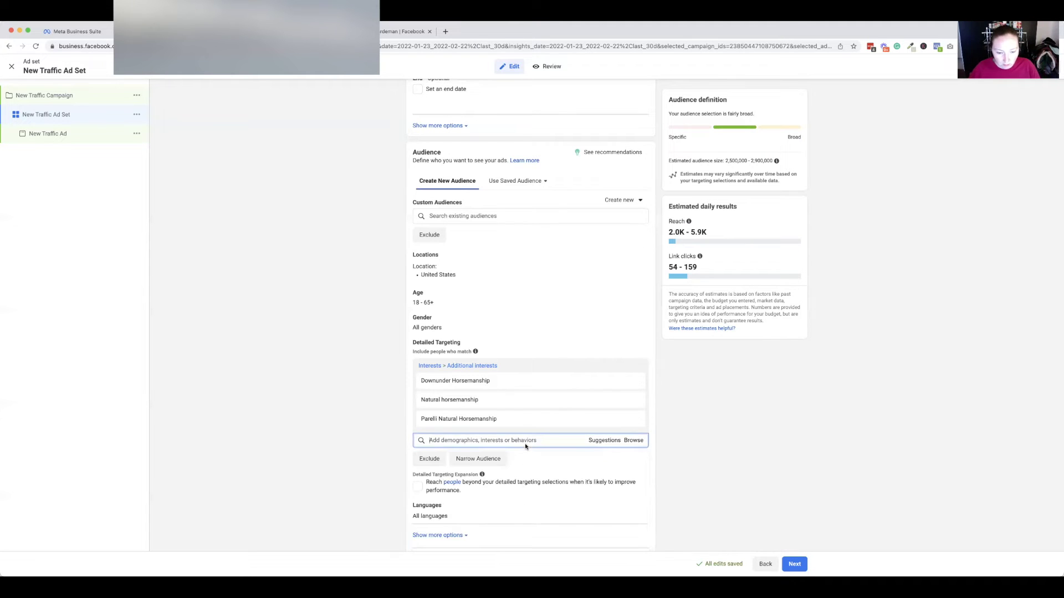
pyautogui.scroll(-1, 524, 410)
pyautogui.scroll(-3, 543, 304)
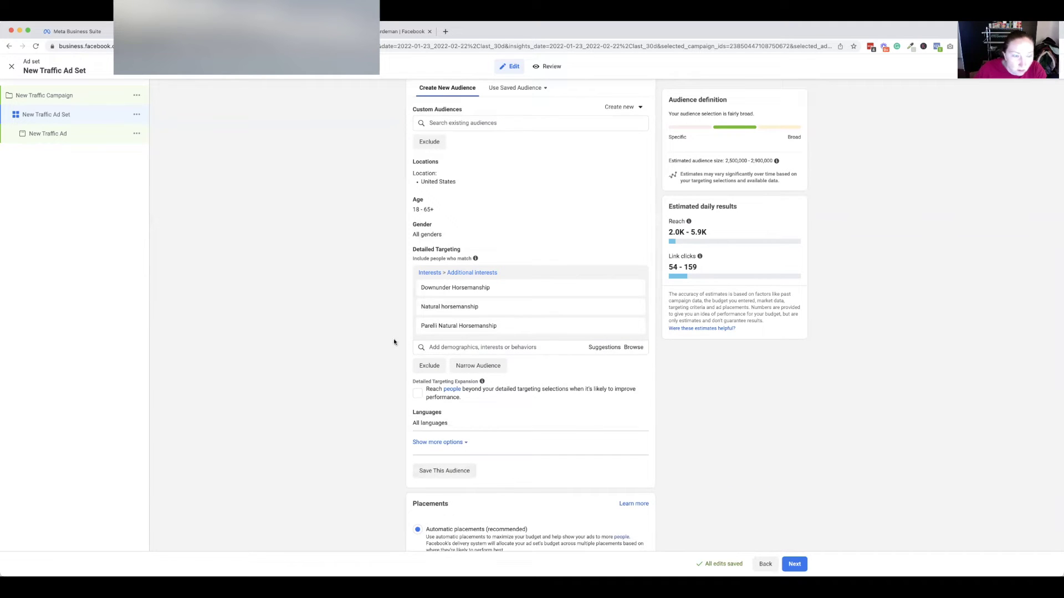
pyautogui.moveTo(520, 322)
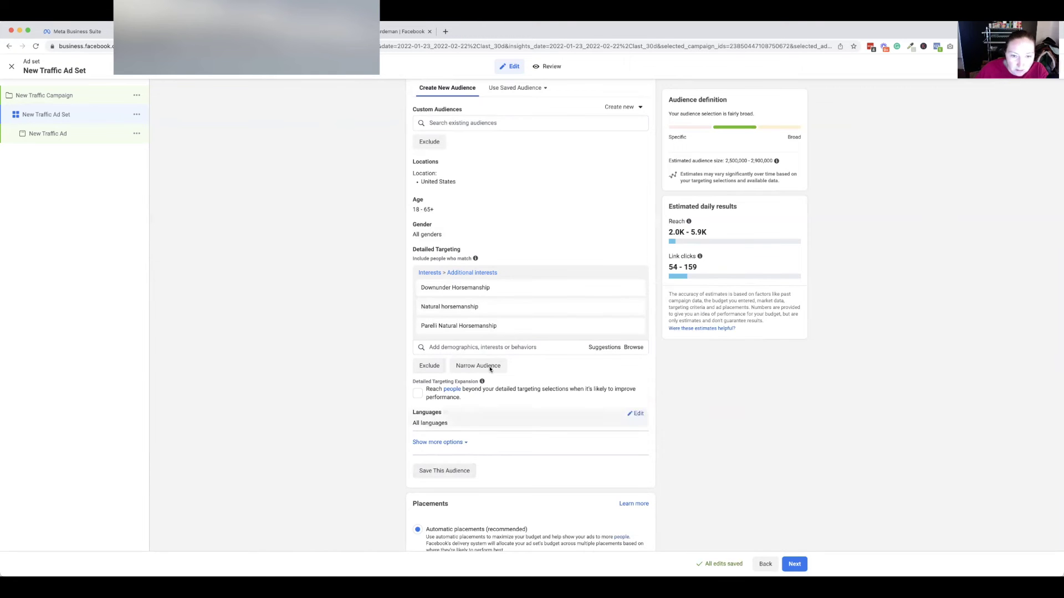
# Scroll through the ad set's audience options, estimated reach 2,500,000–2,900,000.
pyautogui.scroll(8, 502, 360)
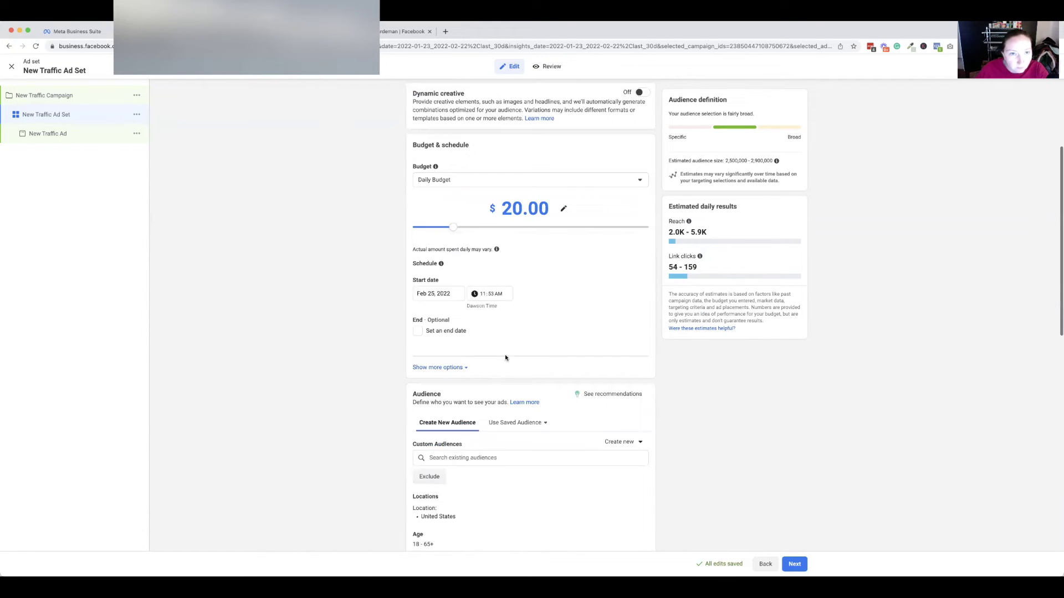
pyautogui.scroll(-7, 471, 269)
pyautogui.scroll(-2, 470, 269)
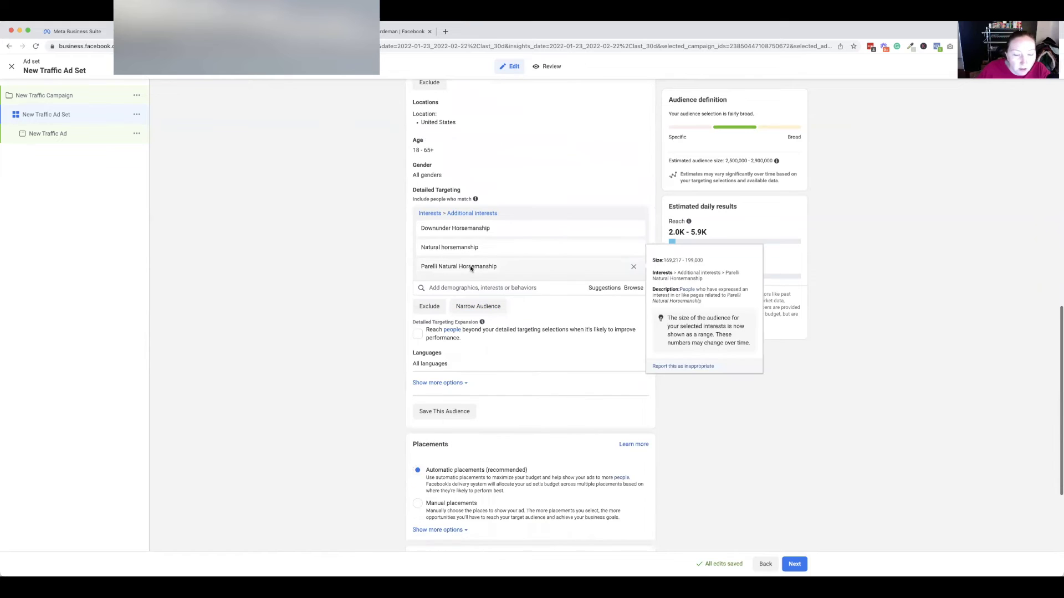
pyautogui.scroll(1, 535, 244)
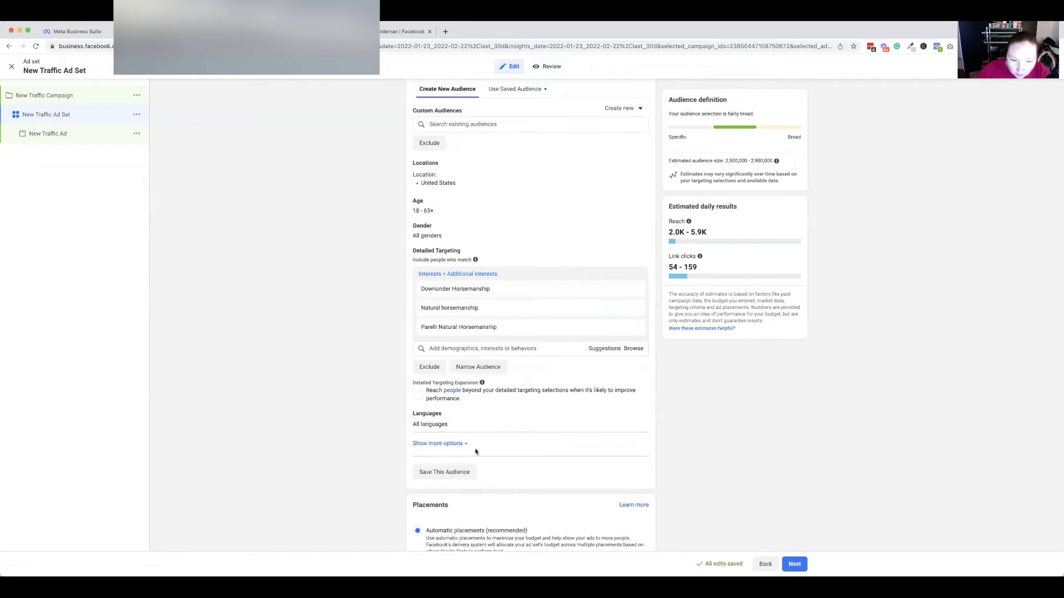
pyautogui.scroll(2, 466, 443)
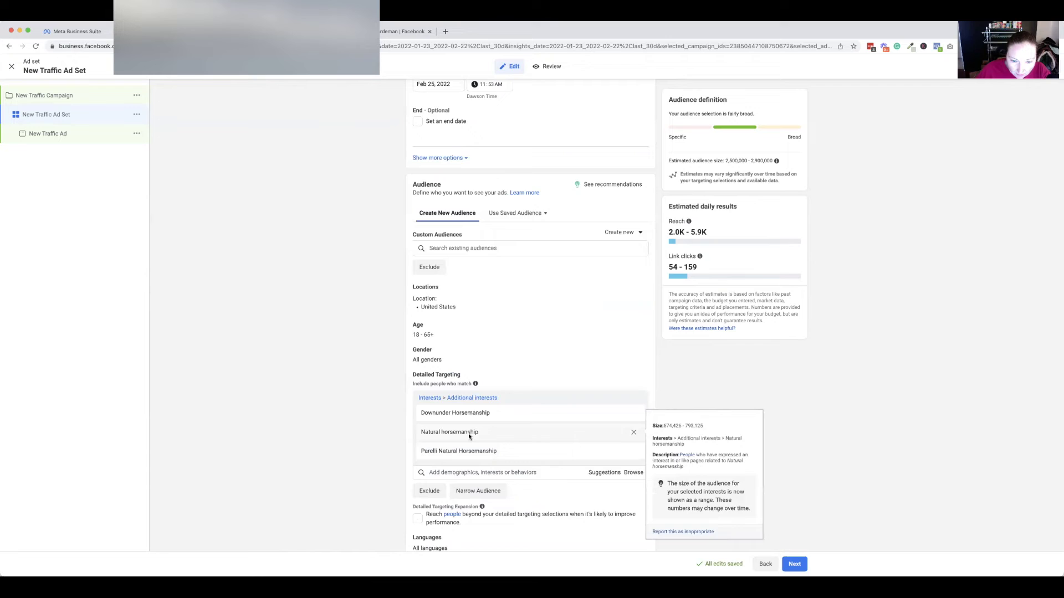
pyautogui.scroll(-3, 469, 436)
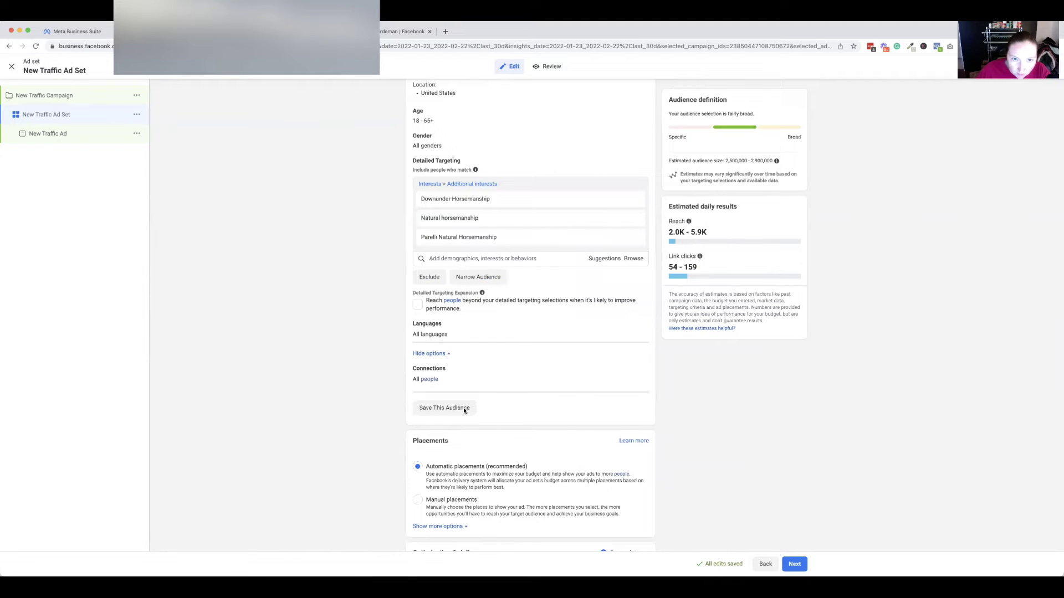
pyautogui.moveTo(638, 112)
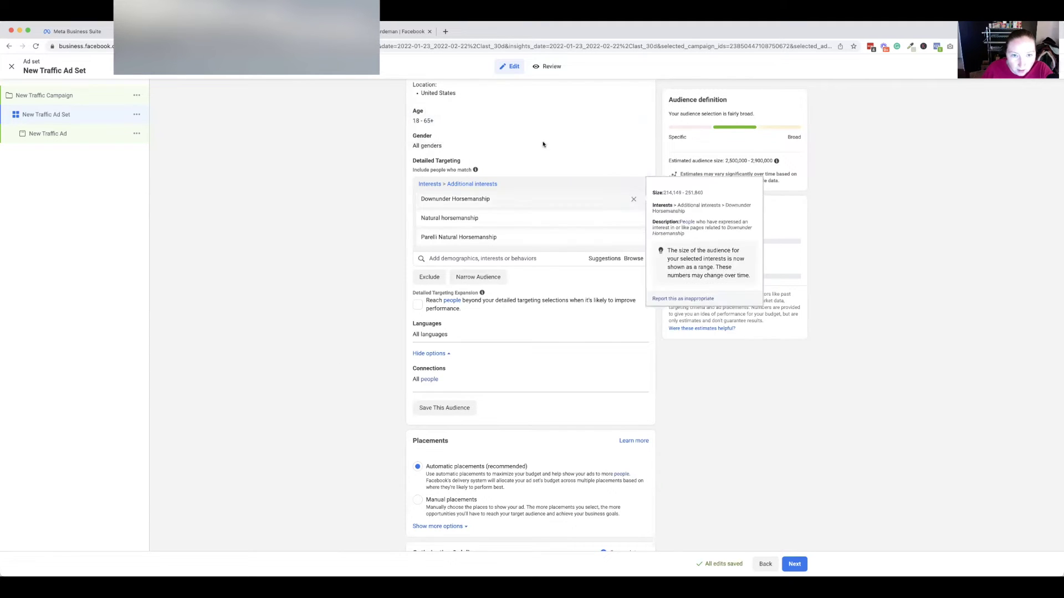
pyautogui.moveTo(637, 138)
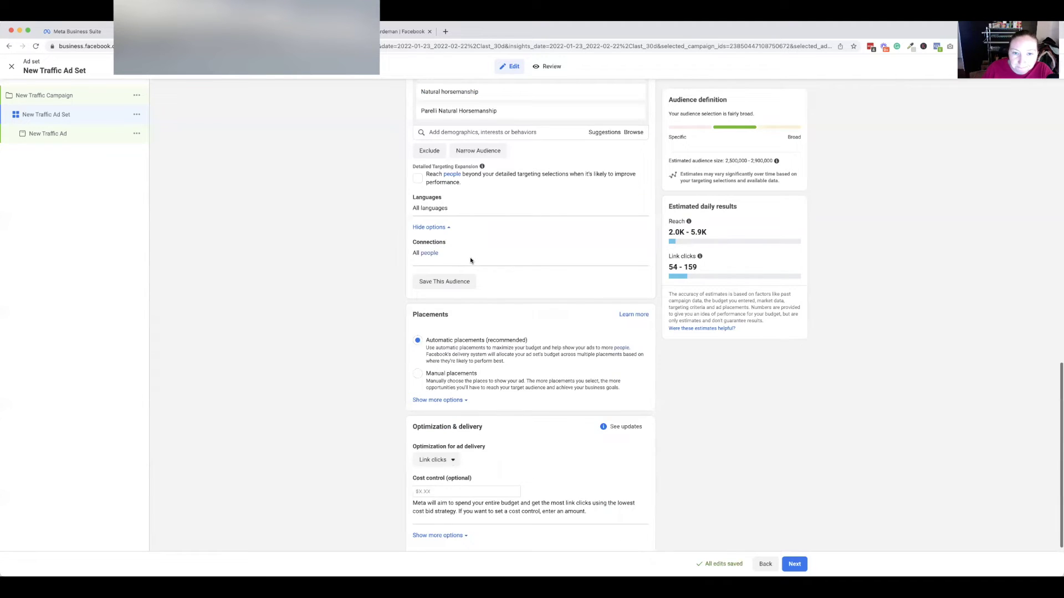
pyautogui.scroll(3, 470, 257)
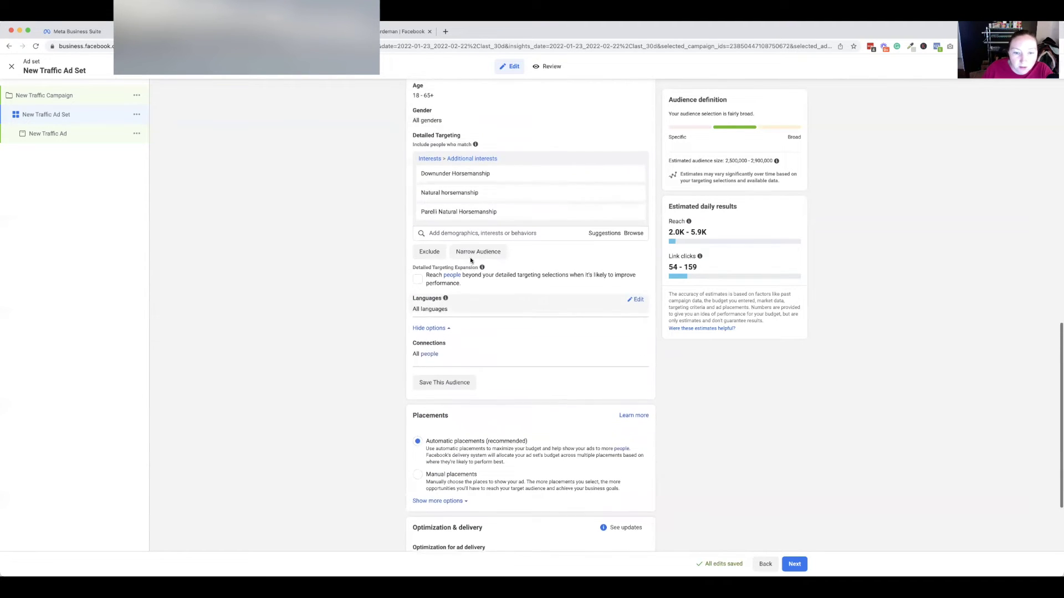
pyautogui.scroll(1, 469, 260)
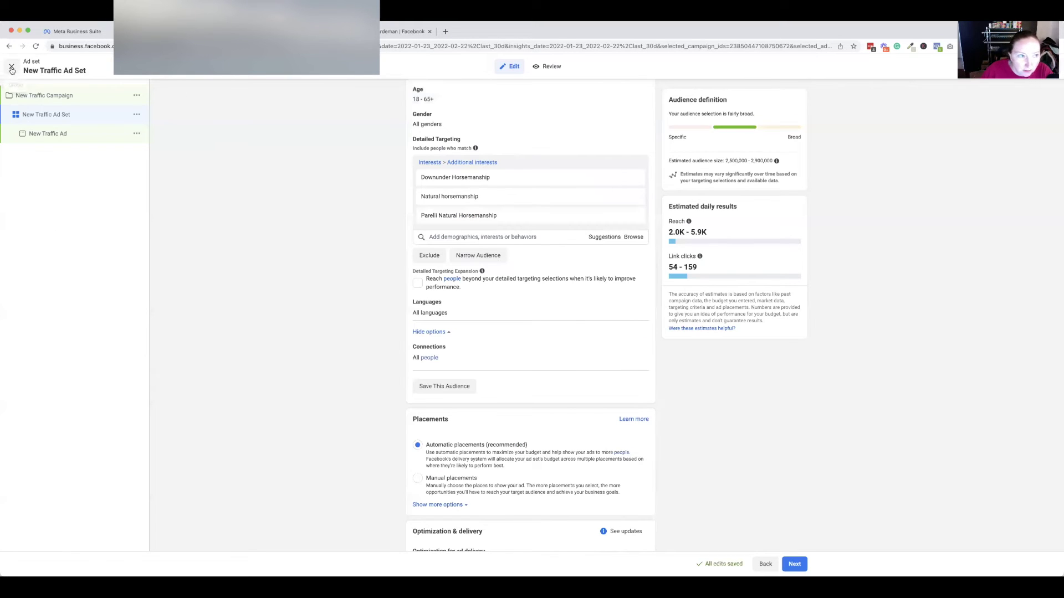
# Close the ad set editor without publishing drafts and go to Audiences via All tools.
pyautogui.click(11, 66)
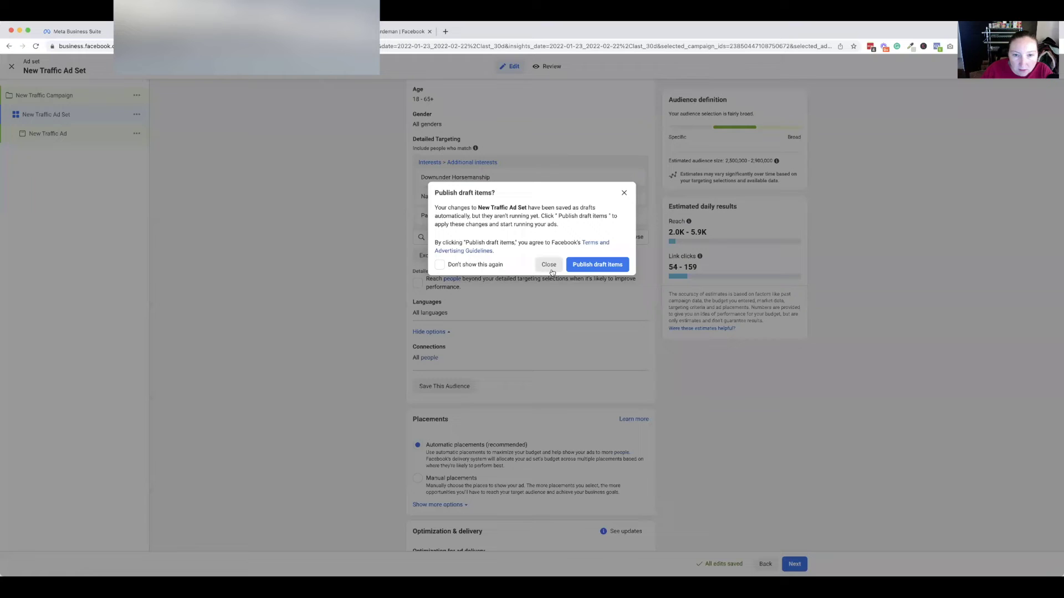
pyautogui.click(548, 265)
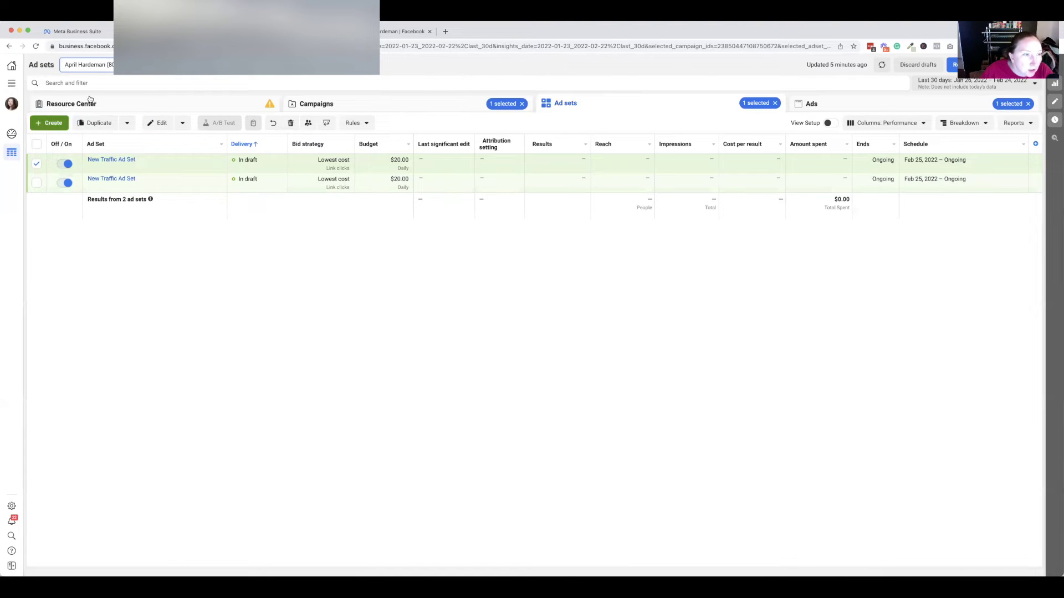
pyautogui.click(12, 85)
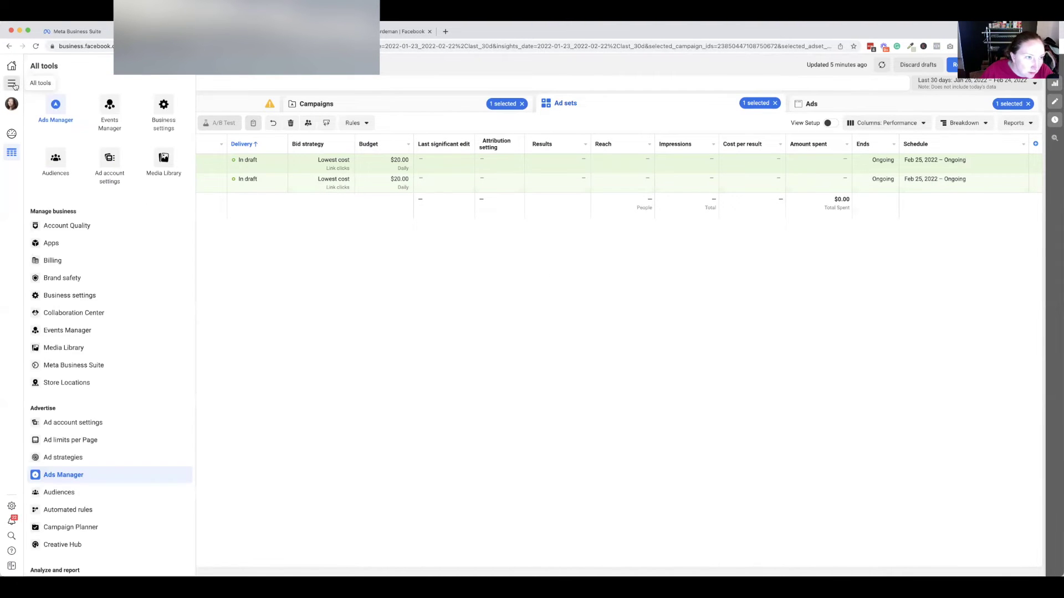
pyautogui.rightClick(56, 161)
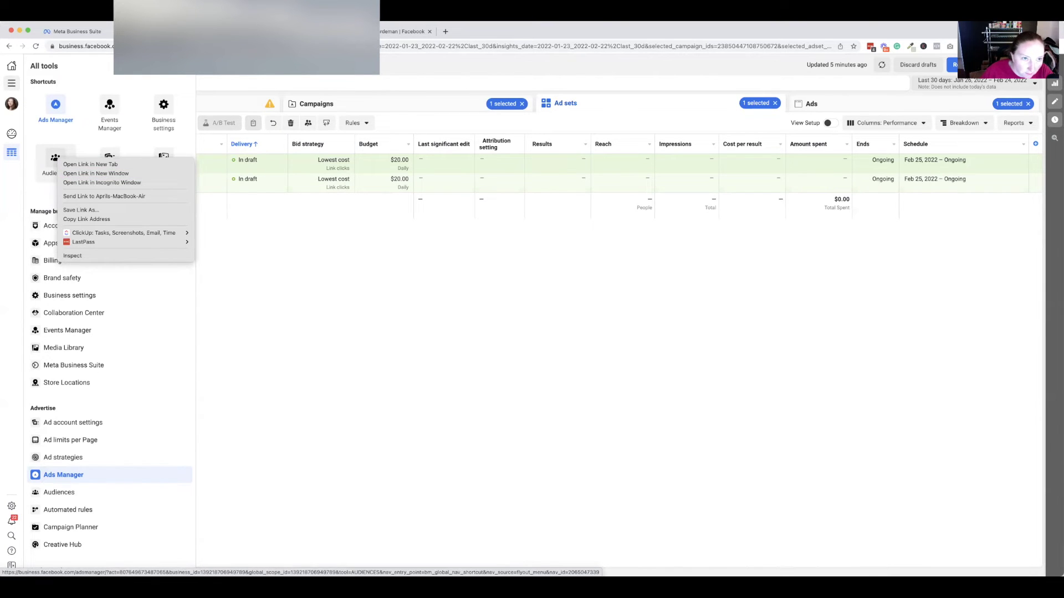
pyautogui.click(55, 160)
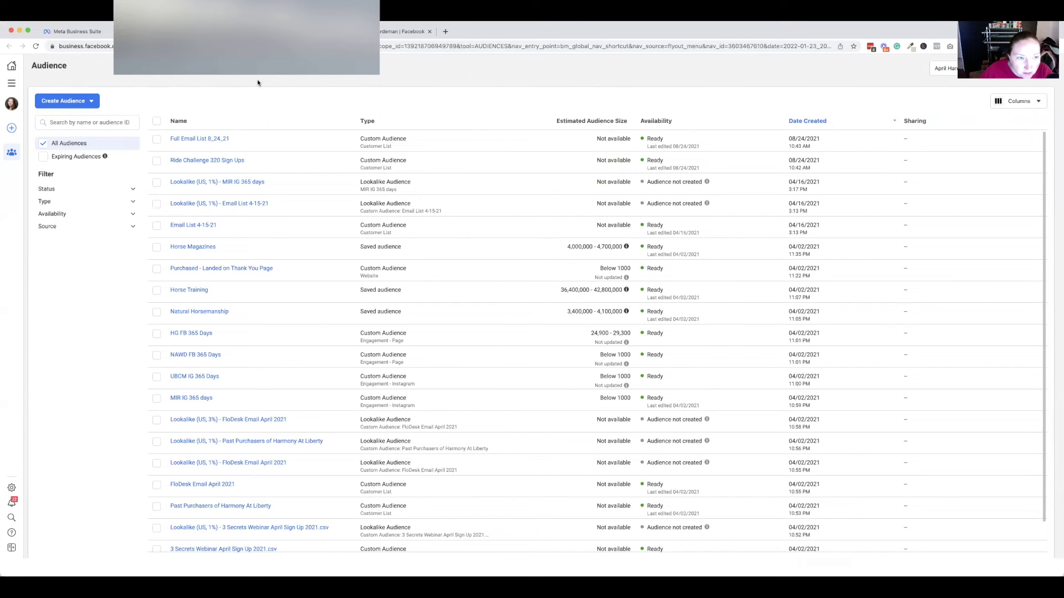
# Start a new Custom Audience with Website as its source.
pyautogui.scroll(-1, 270, 165)
pyautogui.scroll(1, 269, 165)
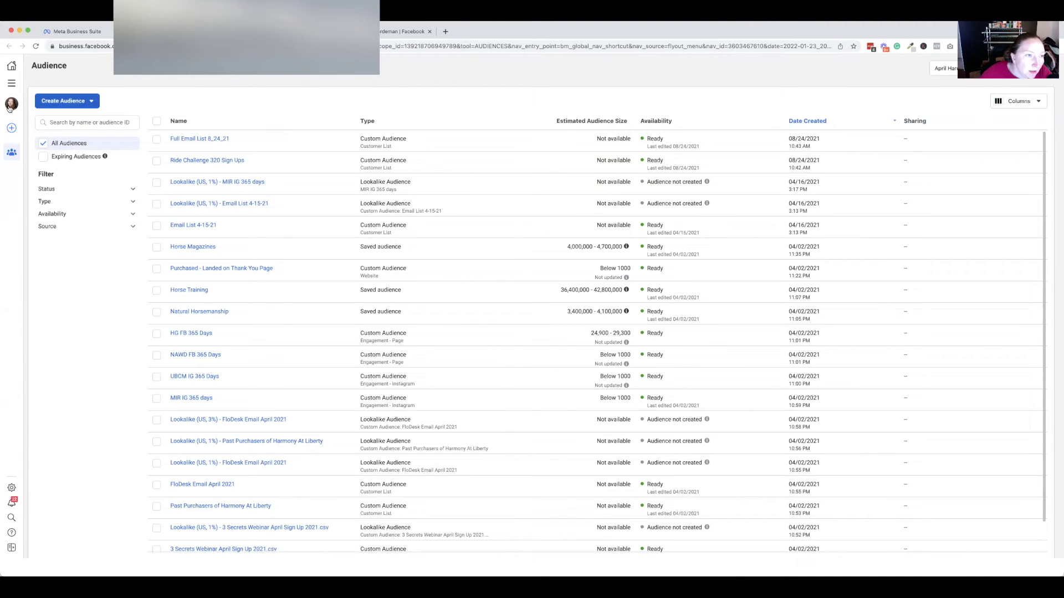
pyautogui.click(72, 107)
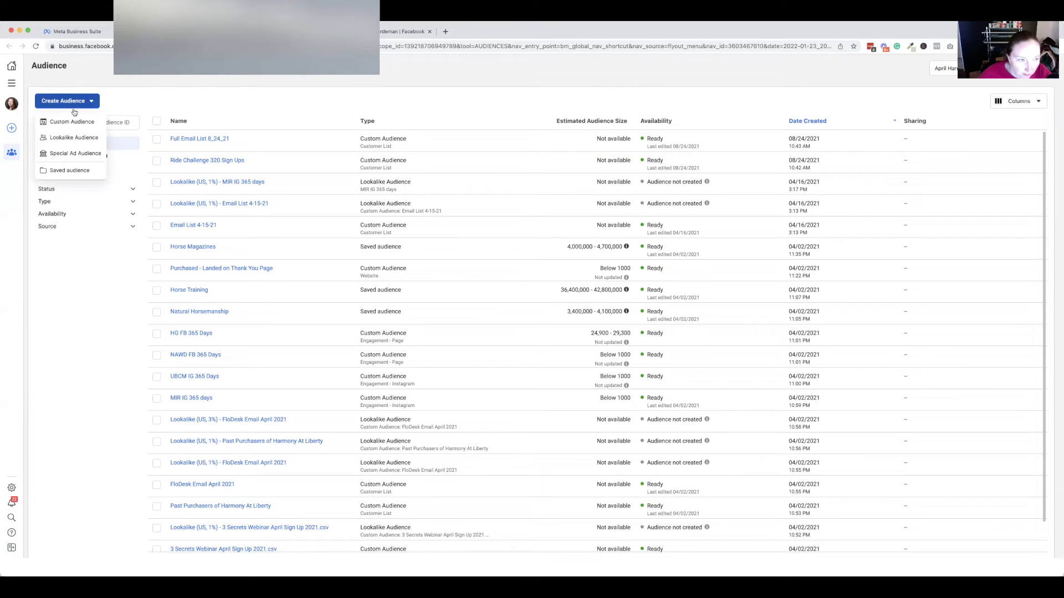
pyautogui.click(81, 122)
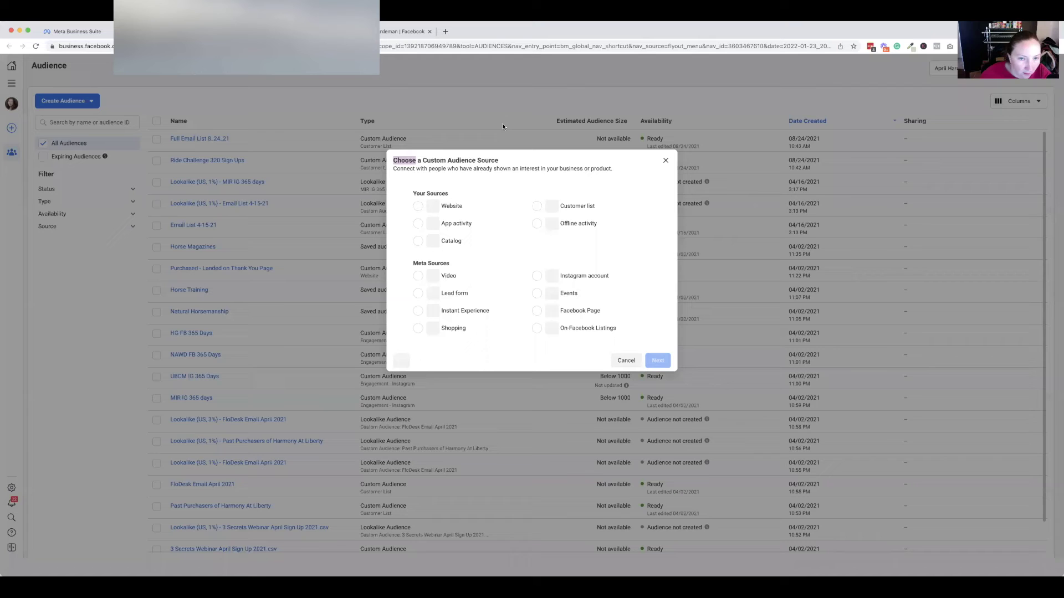
pyautogui.click(478, 207)
pyautogui.click(655, 361)
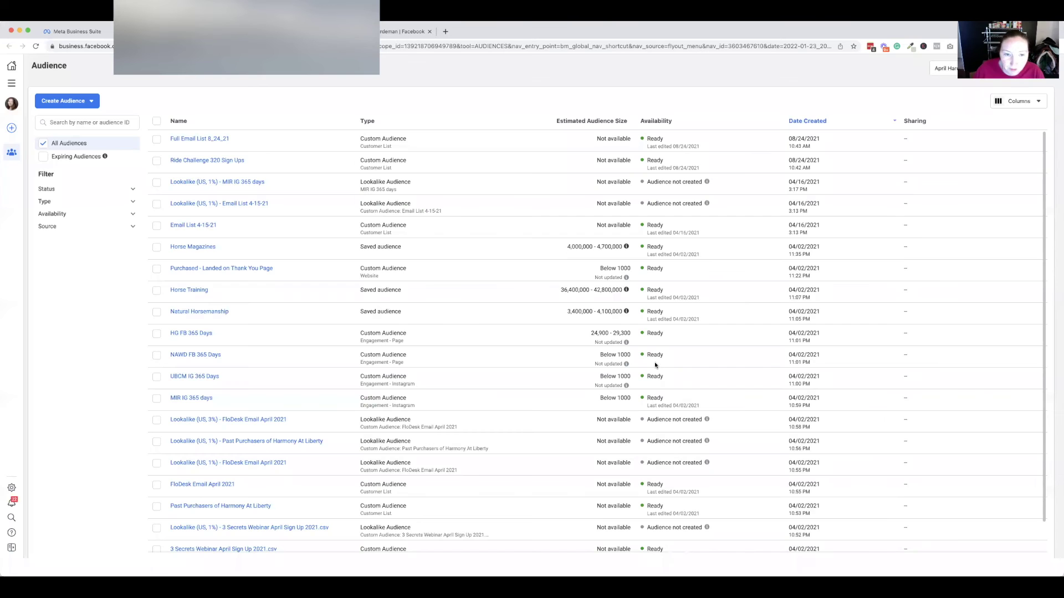
# Set retention to 180 days, name it with the owner's name plus 'Website 180 day', and create it.
pyautogui.click(471, 290)
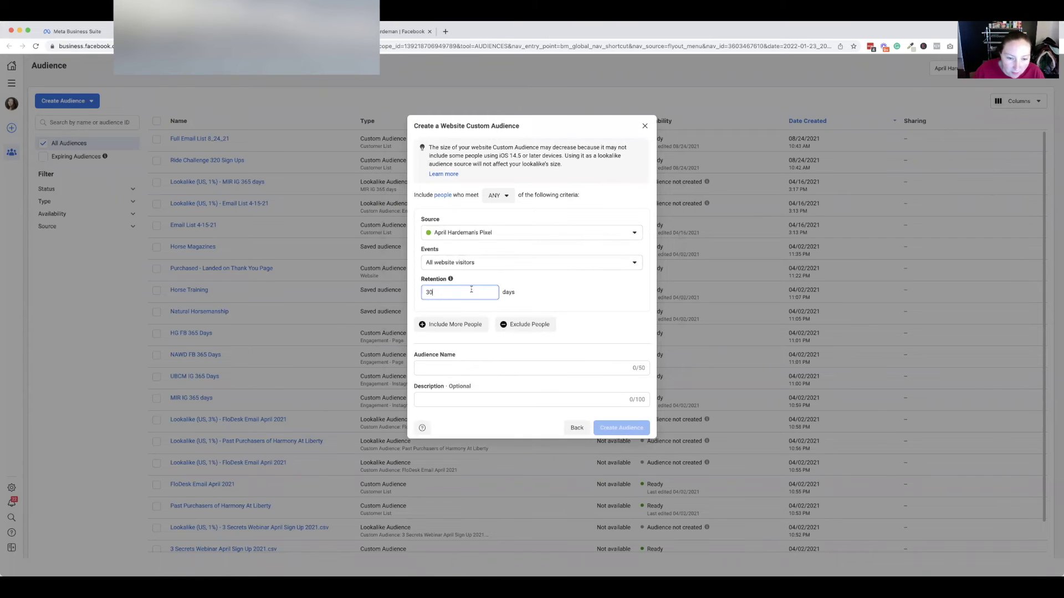
pyautogui.doubleClick(471, 289)
pyautogui.write('180')
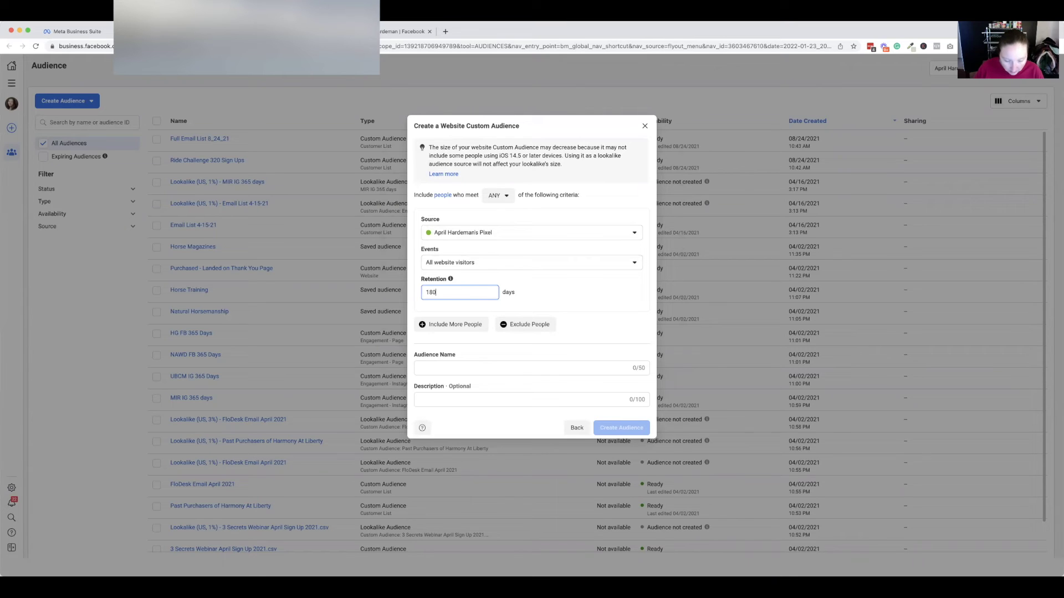
pyautogui.press('Tab')
pyautogui.press('Tab')
pyautogui.press('Tab')
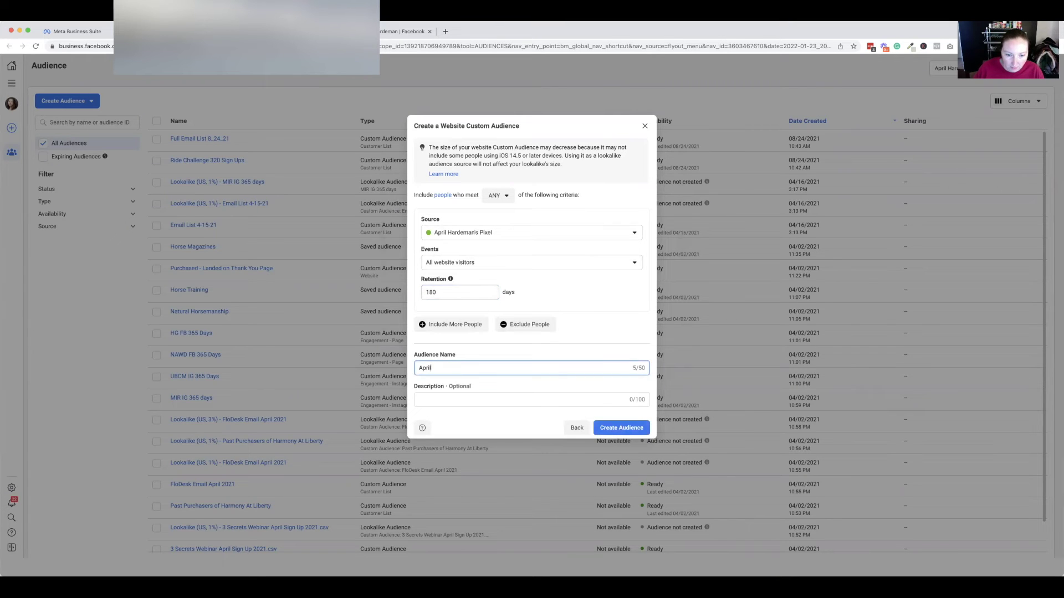
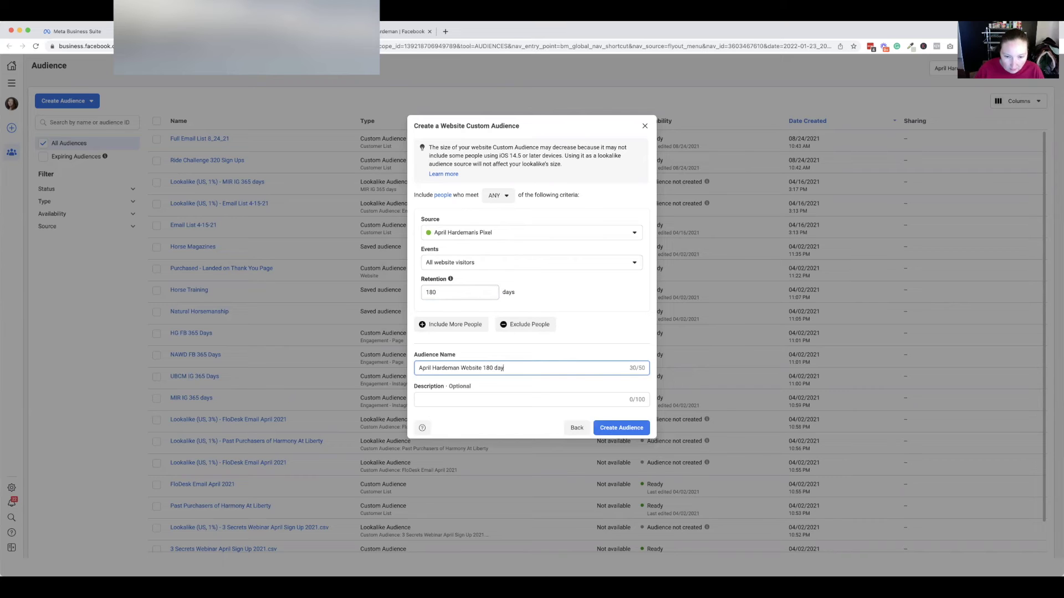
pyautogui.click(620, 427)
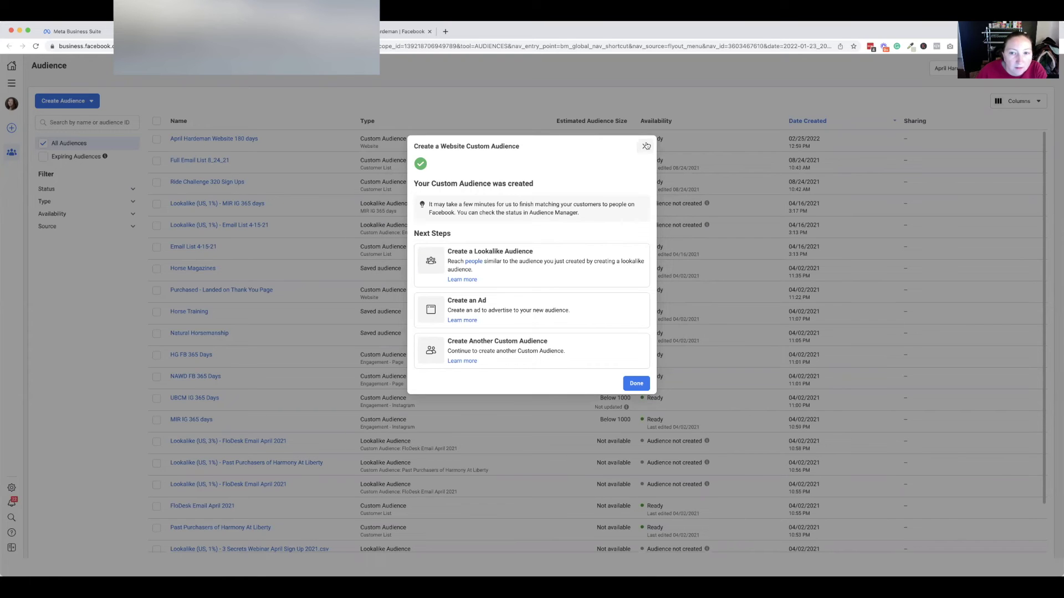
# Dismiss the confirmation, trial a saved audience with the Horse Illustrated interest, then cancel it.
pyautogui.click(645, 146)
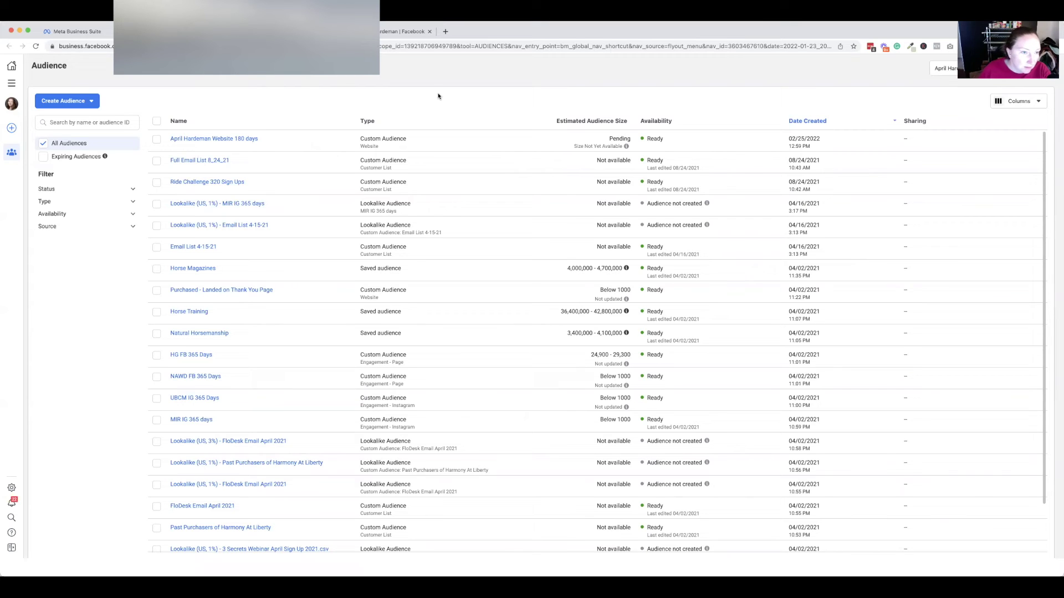
pyautogui.click(79, 102)
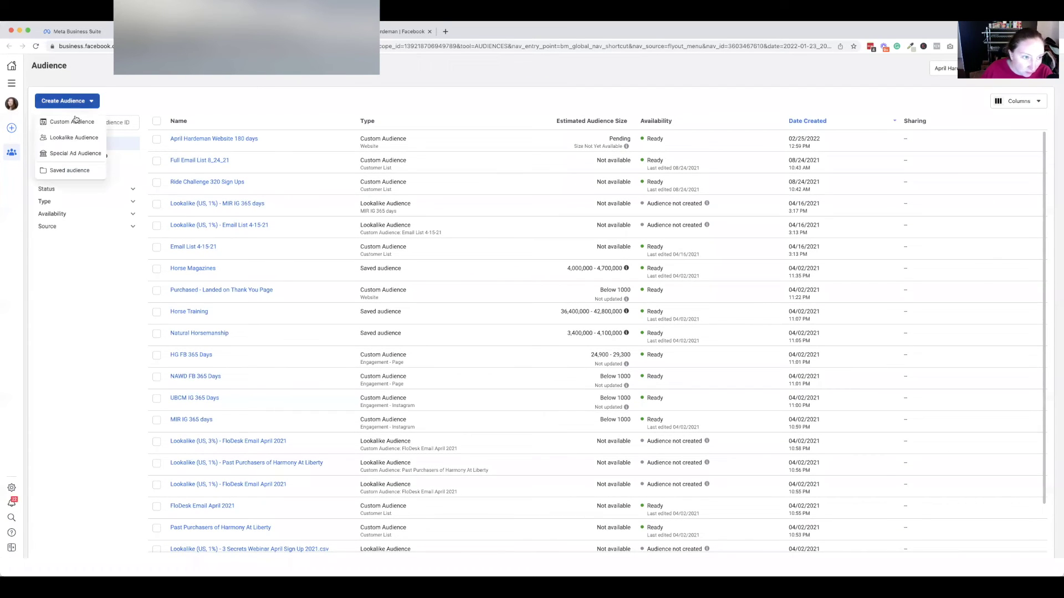
pyautogui.click(82, 172)
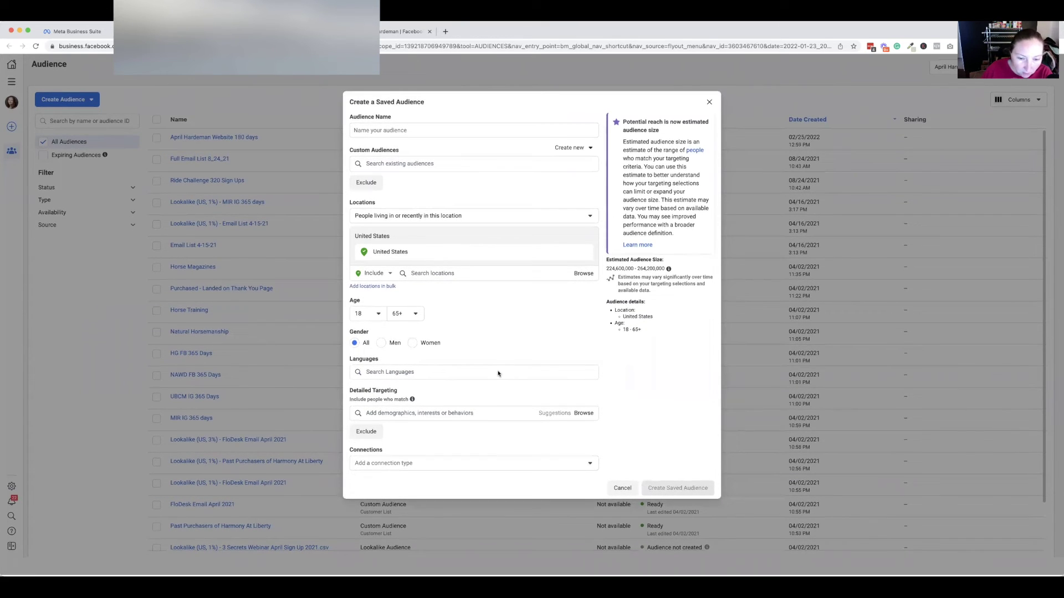
pyautogui.click(444, 413)
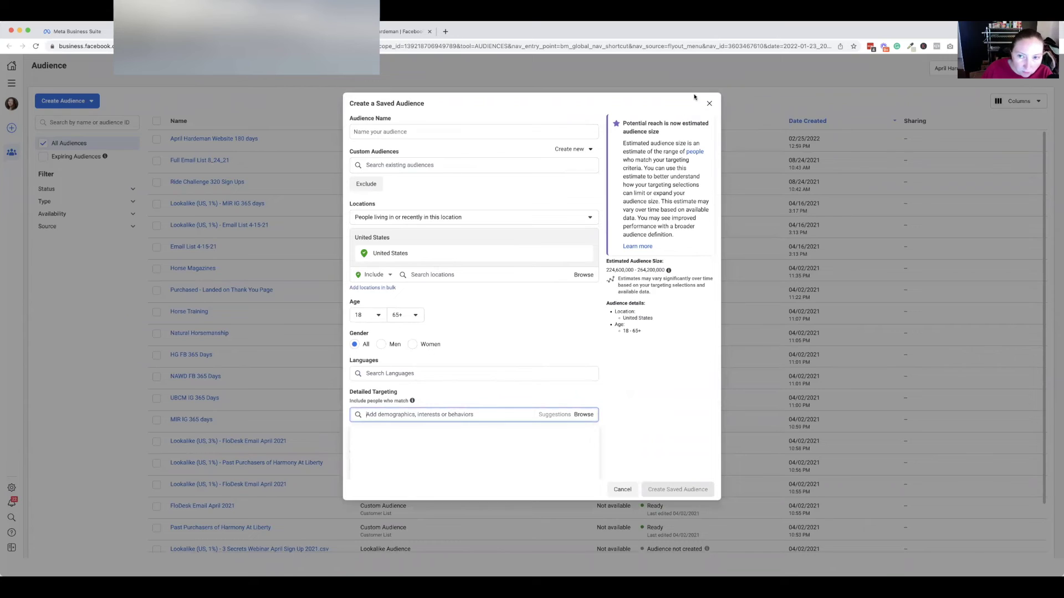
pyautogui.scroll(-1, 411, 389)
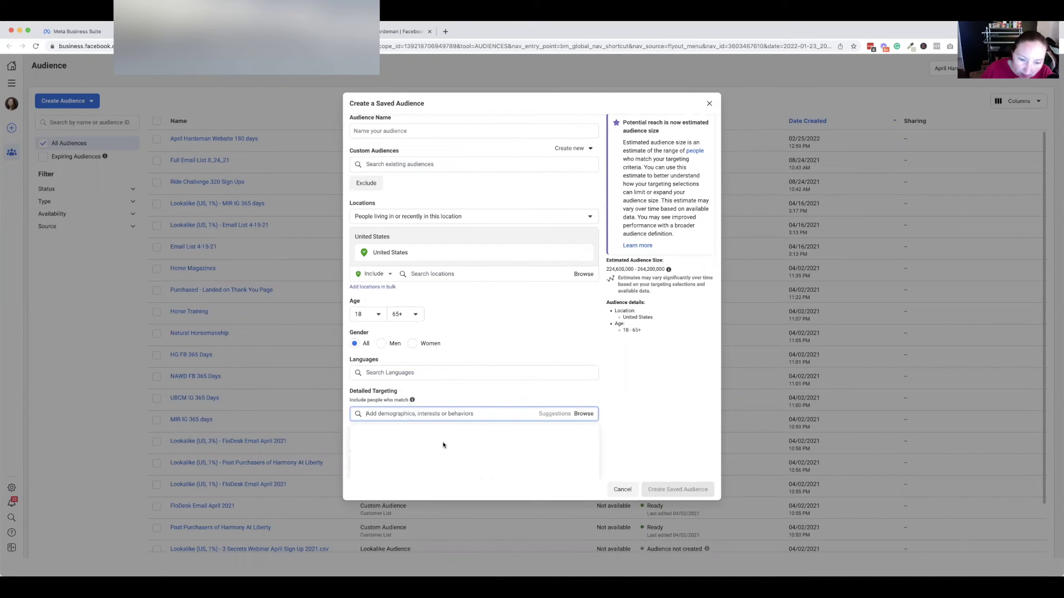
pyautogui.write('horse mag')
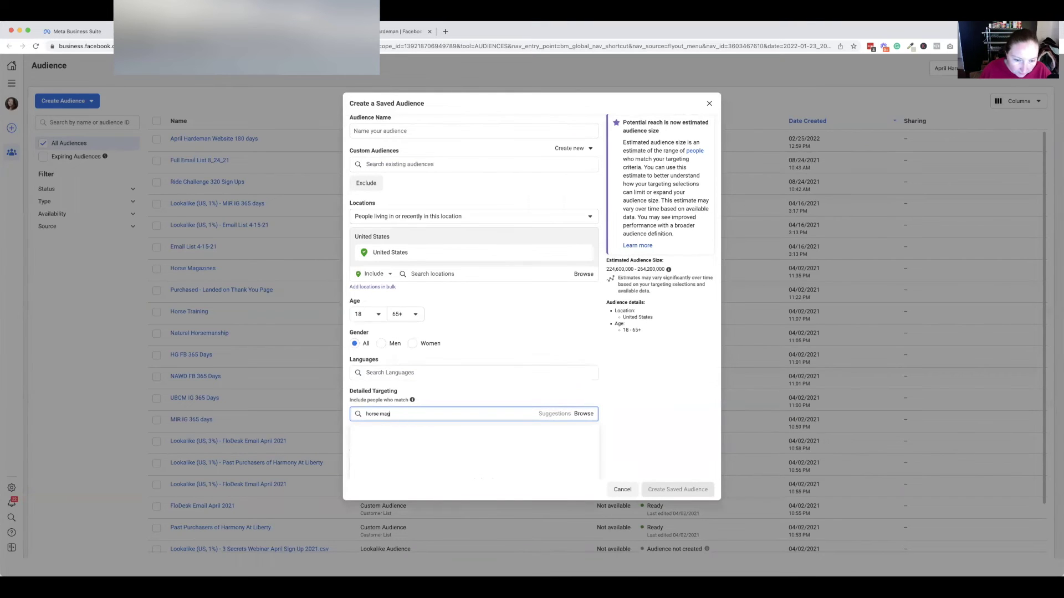
pyautogui.press('BackSpace')
pyautogui.press('BackSpace')
pyautogui.press('BackSpace')
pyautogui.write('illust')
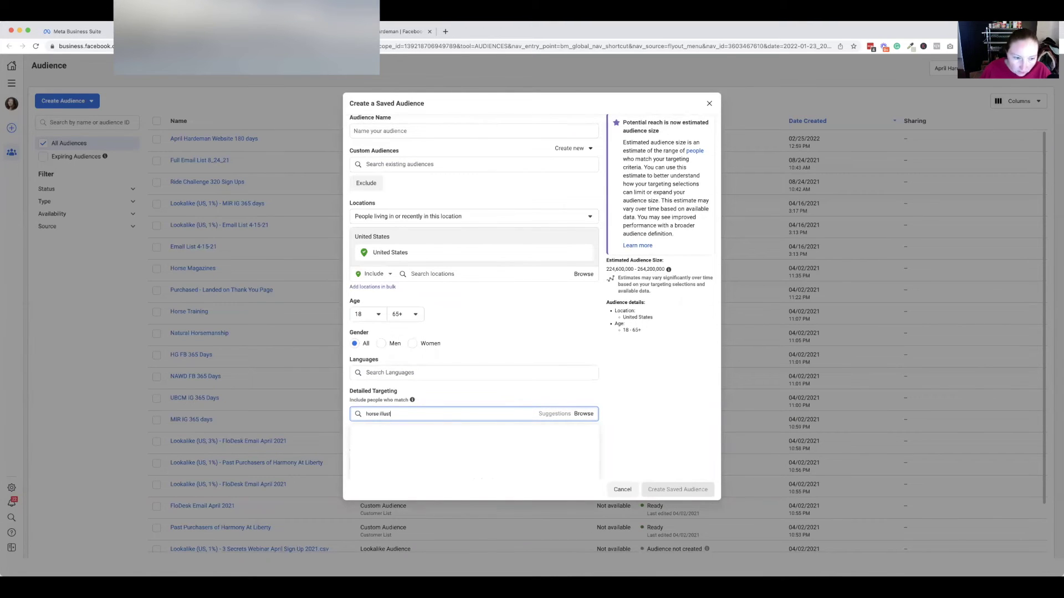
pyautogui.write('r')
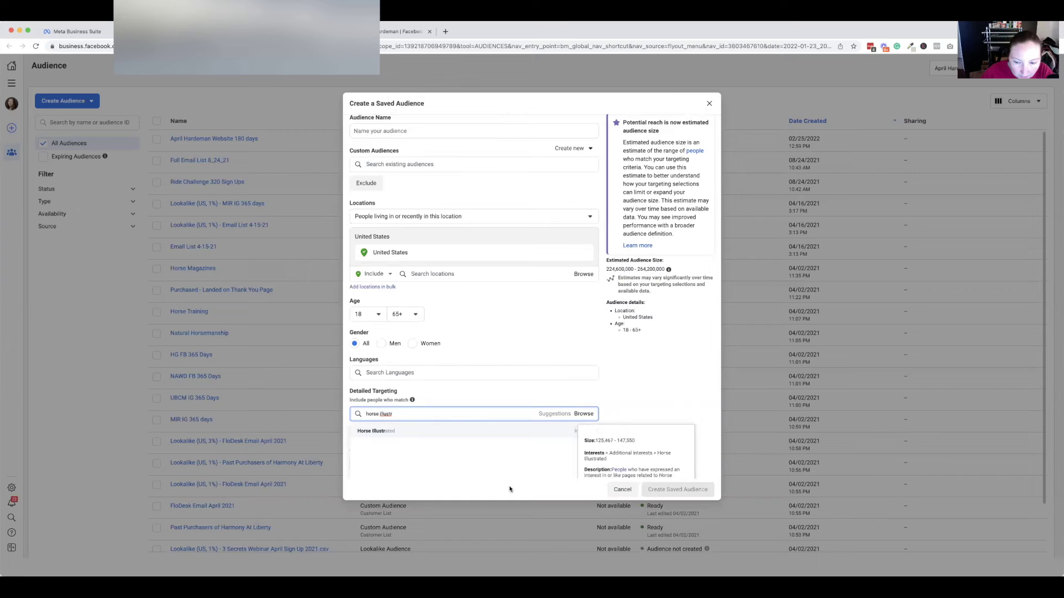
pyautogui.click(423, 433)
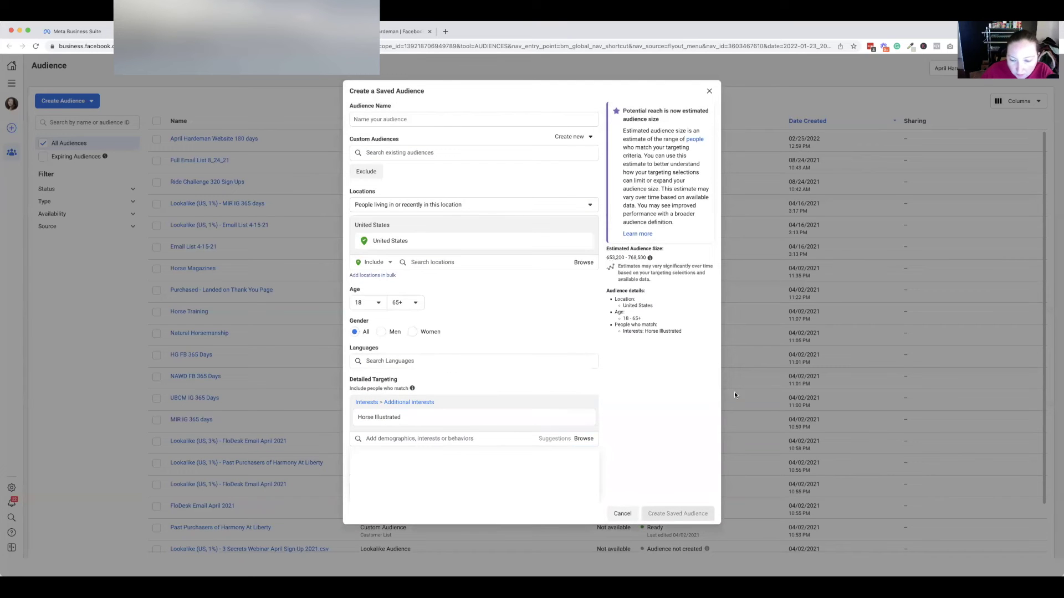
pyautogui.click(615, 514)
pyautogui.click(83, 101)
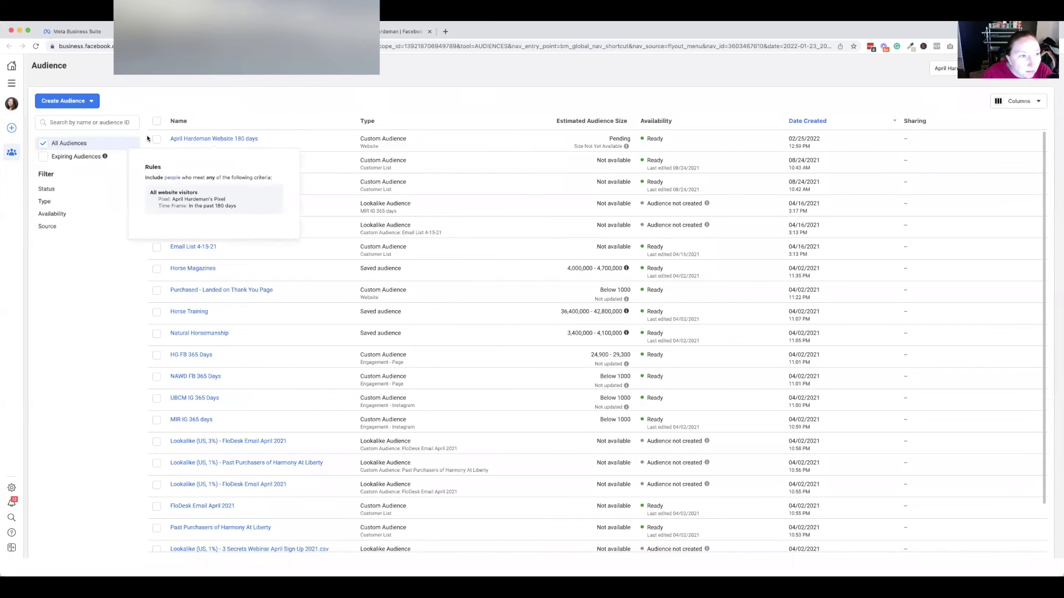
# Review the Create Audience type options, then go back to the Ad sets table.
pyautogui.click(89, 101)
pyautogui.click(90, 101)
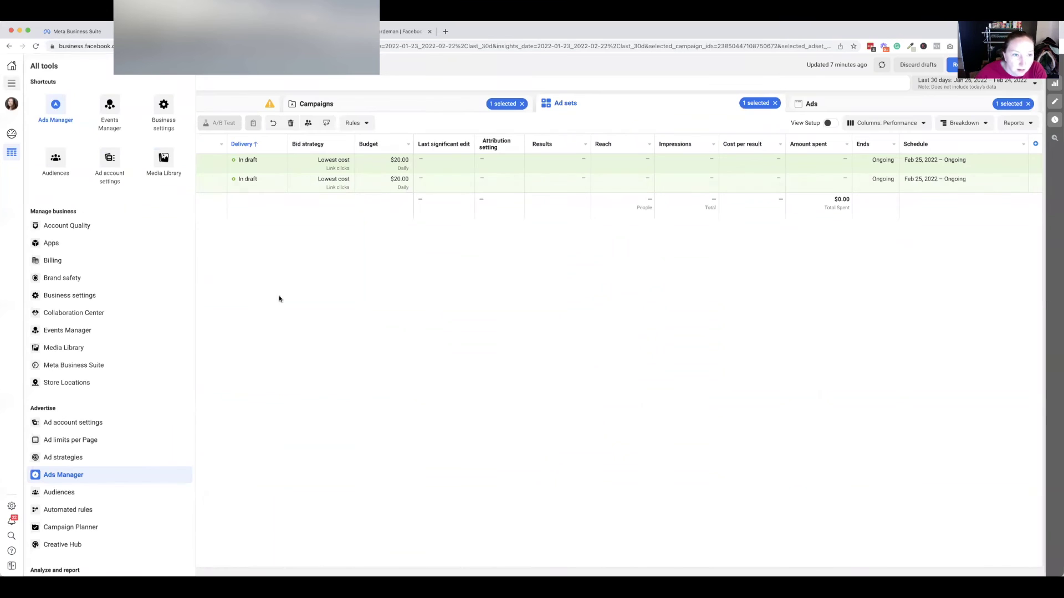
pyautogui.click(279, 299)
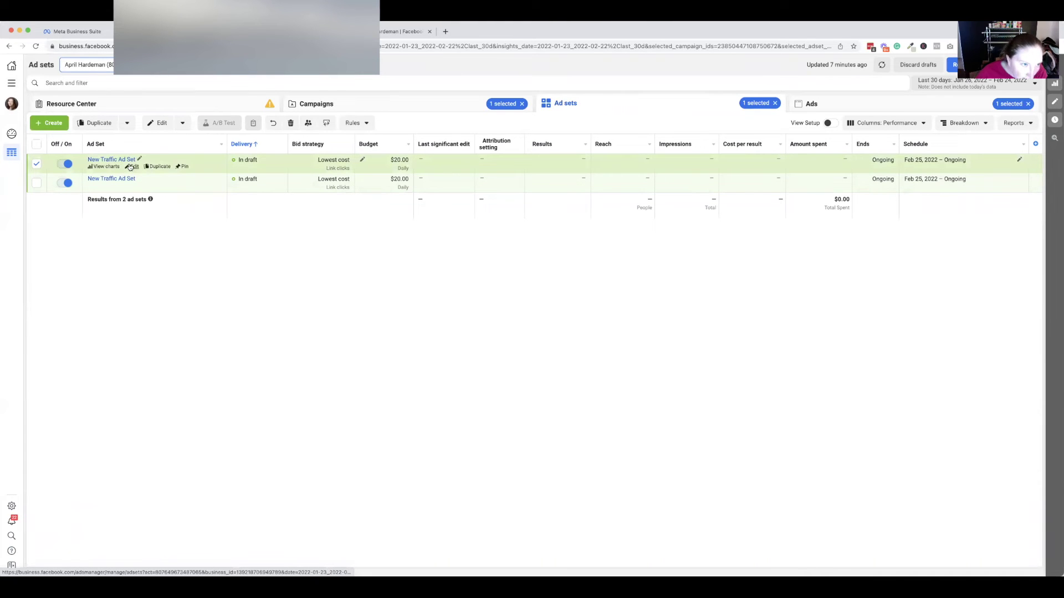
# In the New Traffic Ad Set, remove the Downunder, Natural and Parelli Natural Horsemanship interests.
pyautogui.click(132, 167)
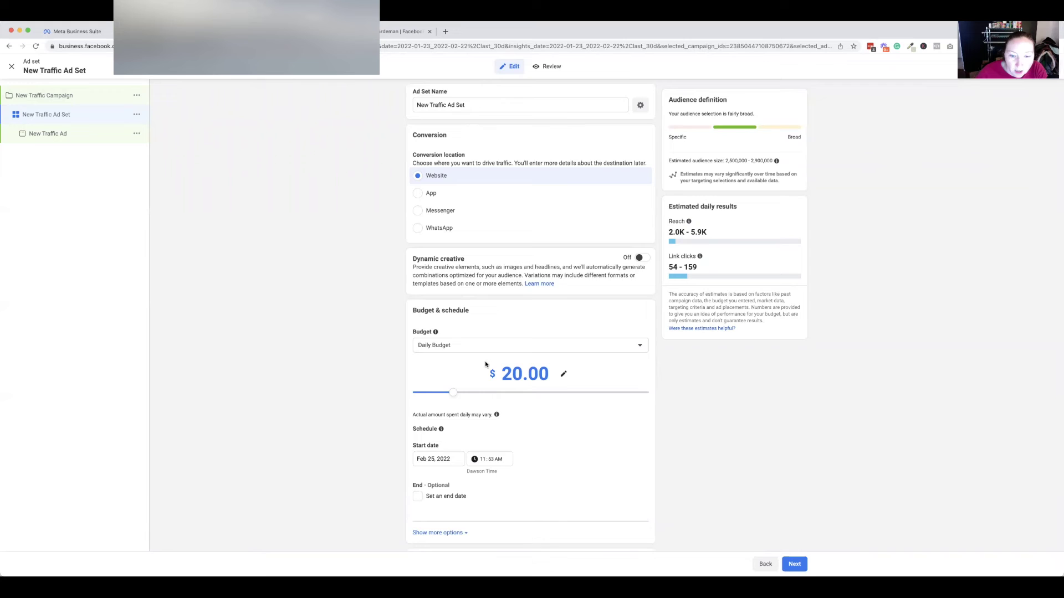
pyautogui.scroll(-1, 485, 364)
pyautogui.scroll(-10, 485, 357)
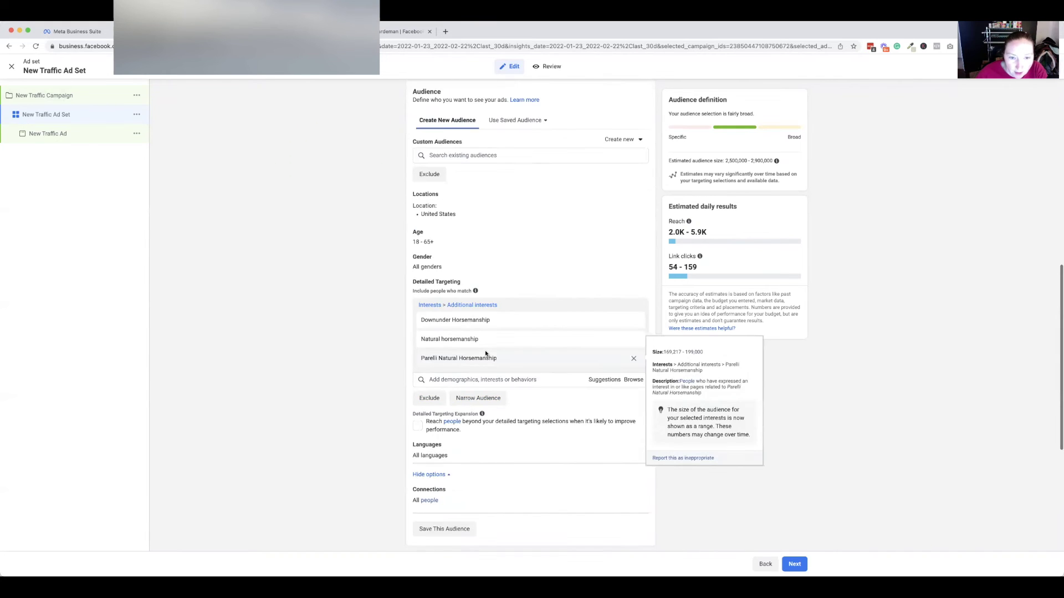
pyautogui.scroll(2, 613, 364)
pyautogui.click(634, 382)
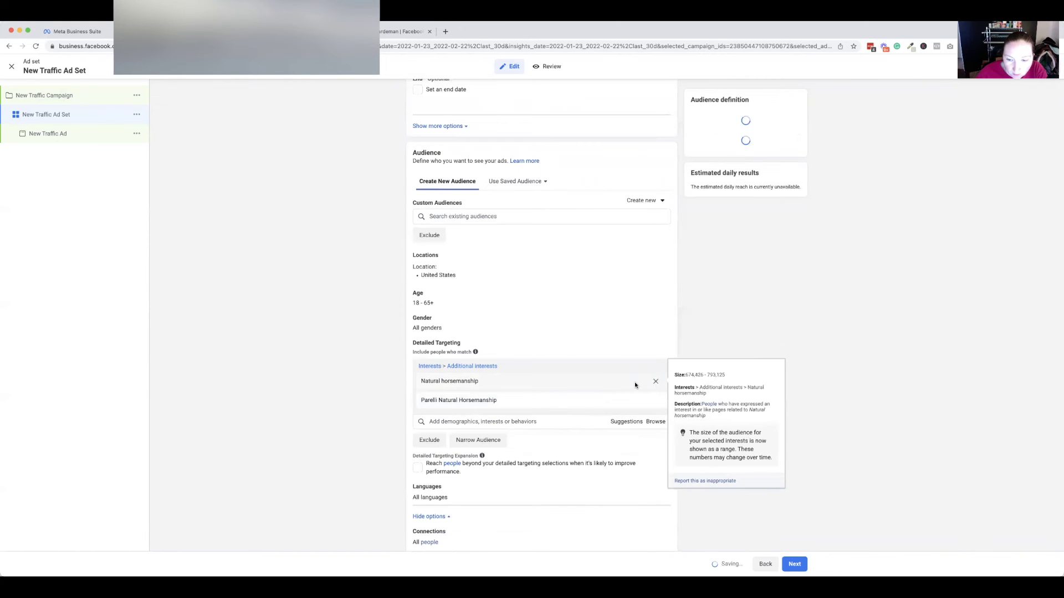
pyautogui.click(654, 383)
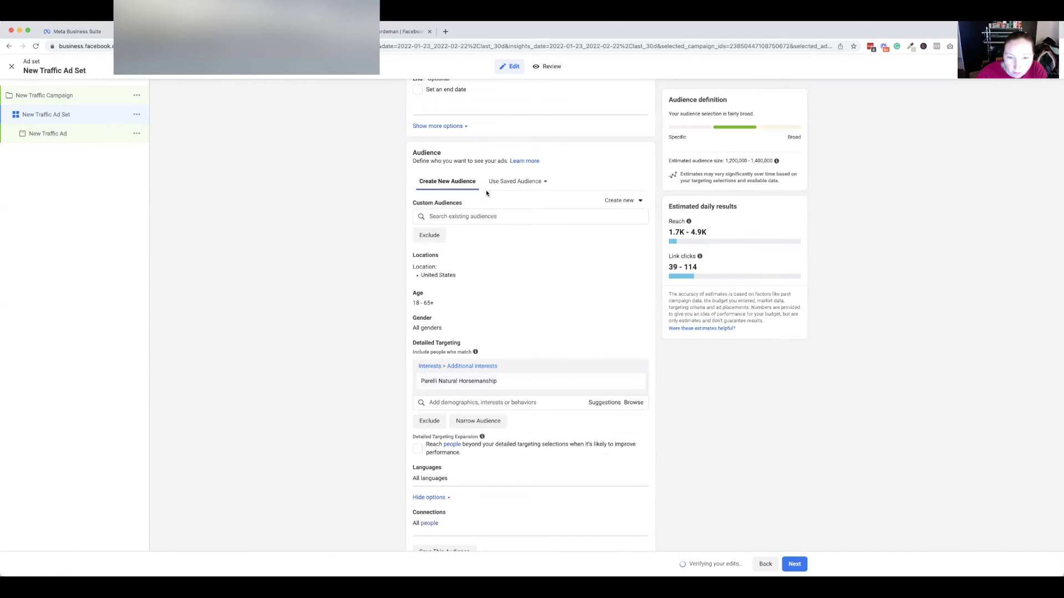
pyautogui.click(635, 433)
# Add the Website 180 days custom audience, glance at new-audience options, then switch to the Facebook Page.
pyautogui.click(481, 296)
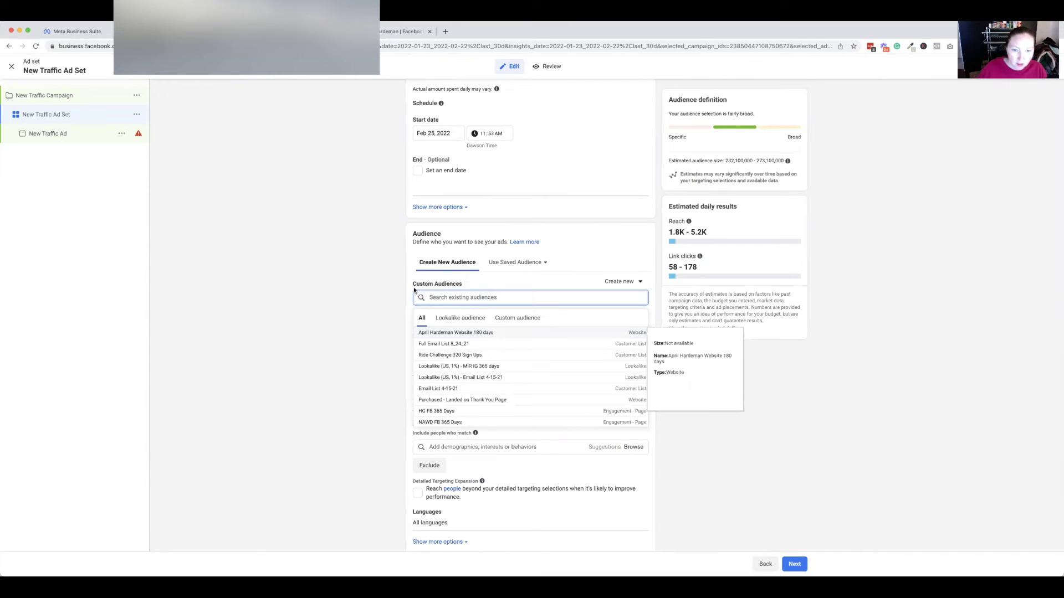
pyautogui.click(460, 334)
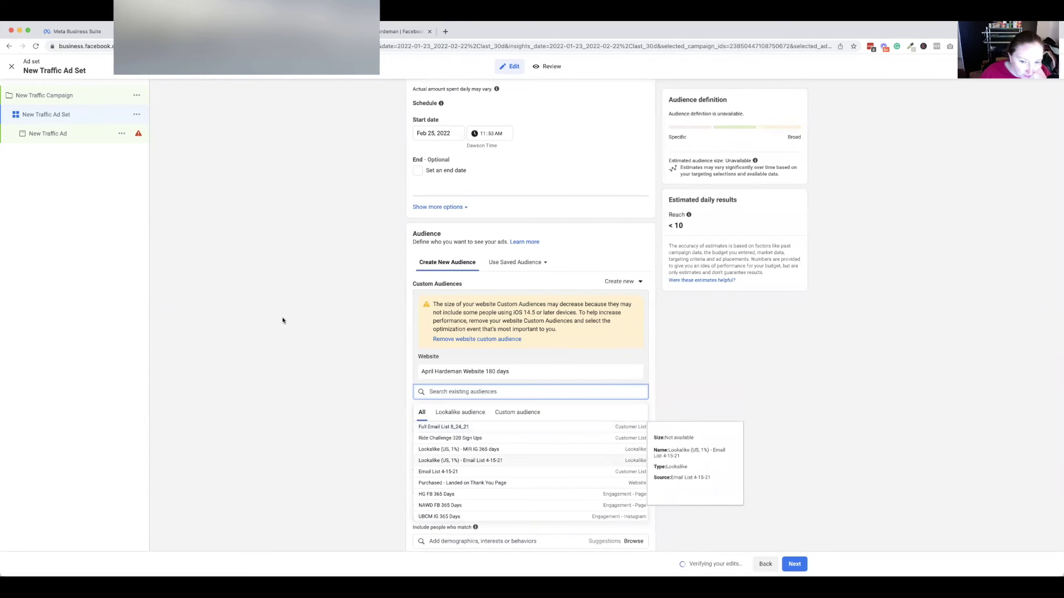
pyautogui.scroll(-3, 533, 316)
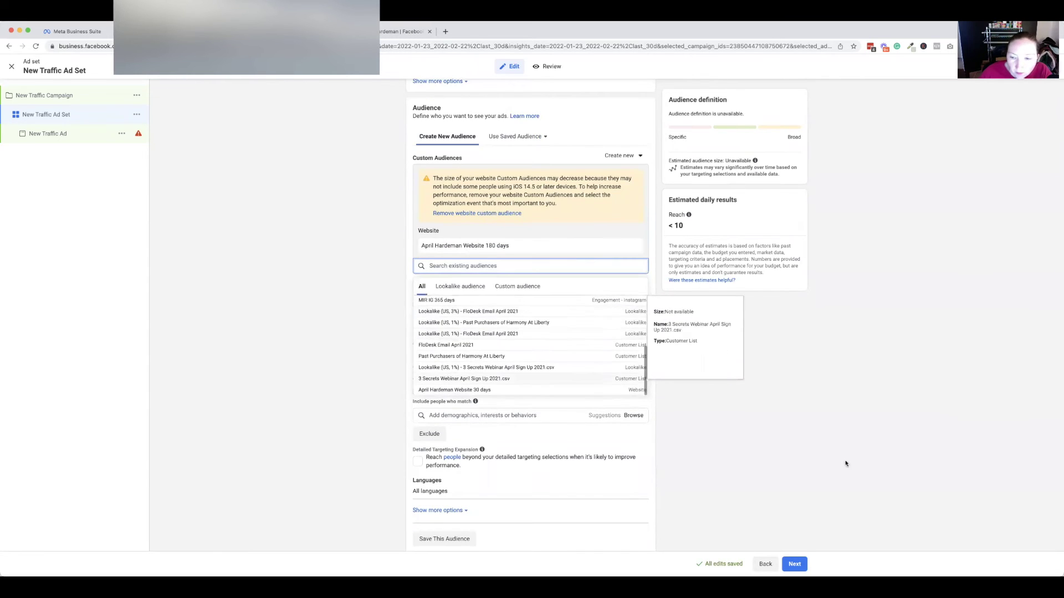
pyautogui.click(792, 406)
pyautogui.scroll(-5, 792, 407)
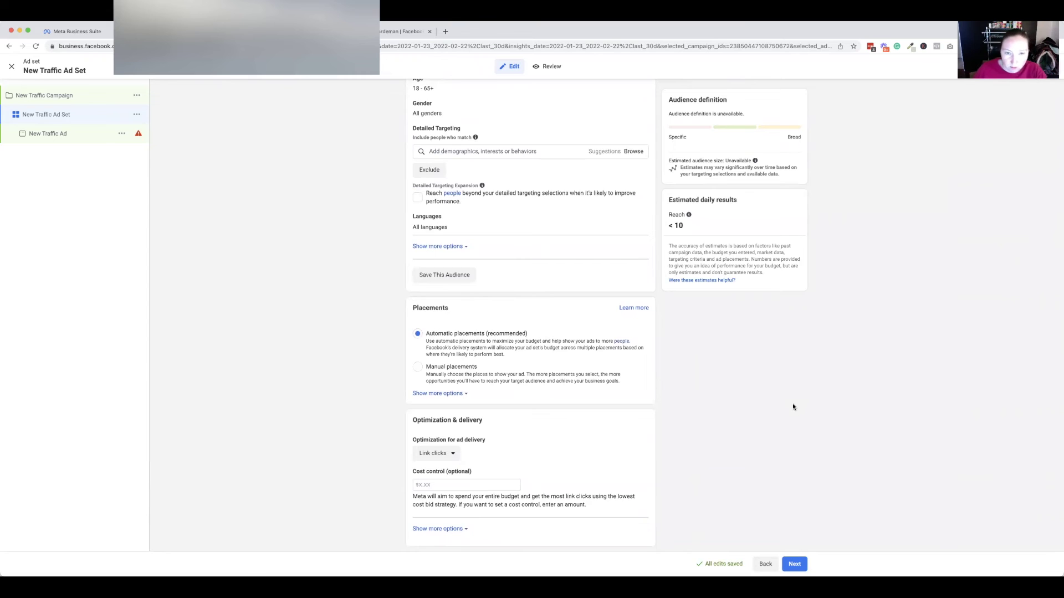
pyautogui.scroll(10, 793, 406)
pyautogui.scroll(-6, 792, 407)
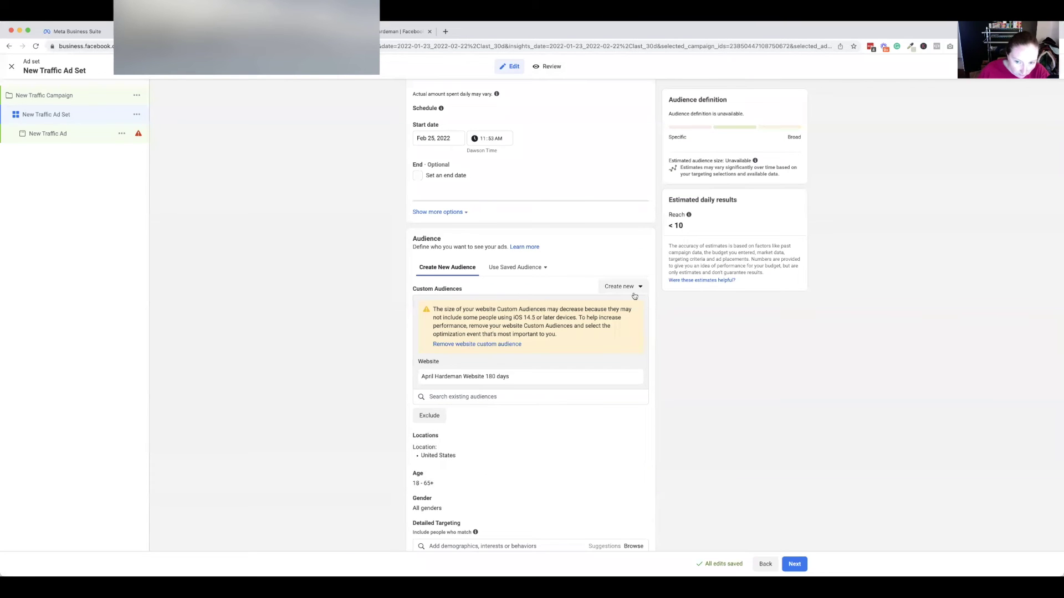
pyautogui.click(633, 290)
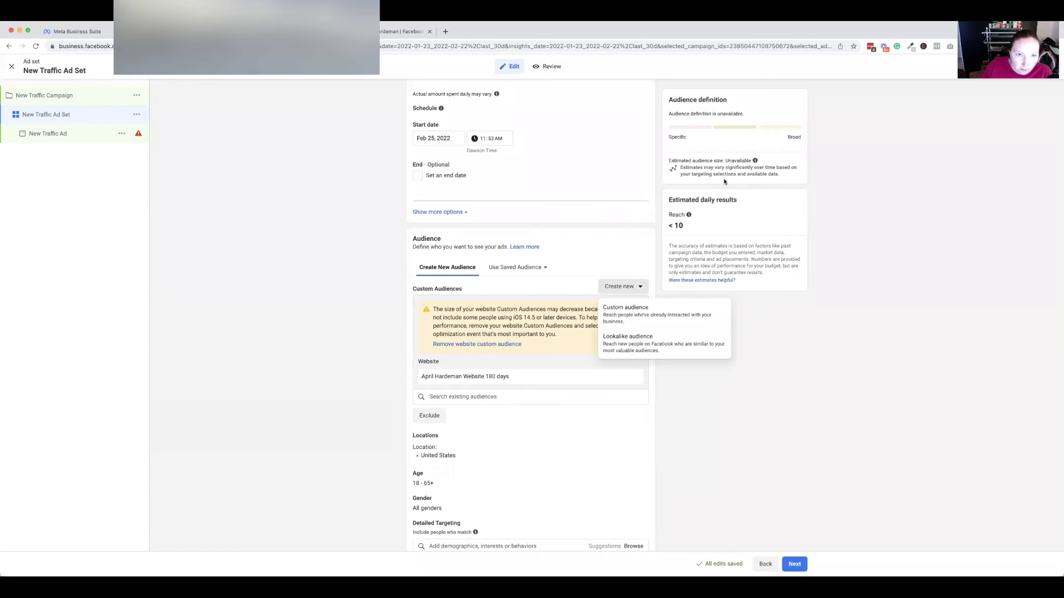
pyautogui.click(381, 33)
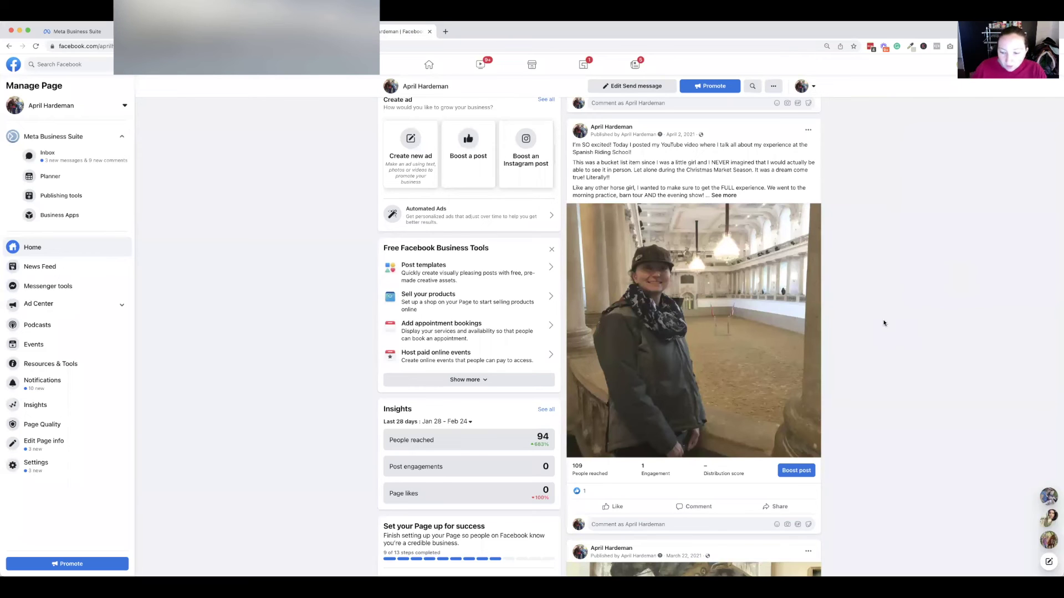
# Start a boost for the Spanish Riding School post.
pyautogui.click(803, 472)
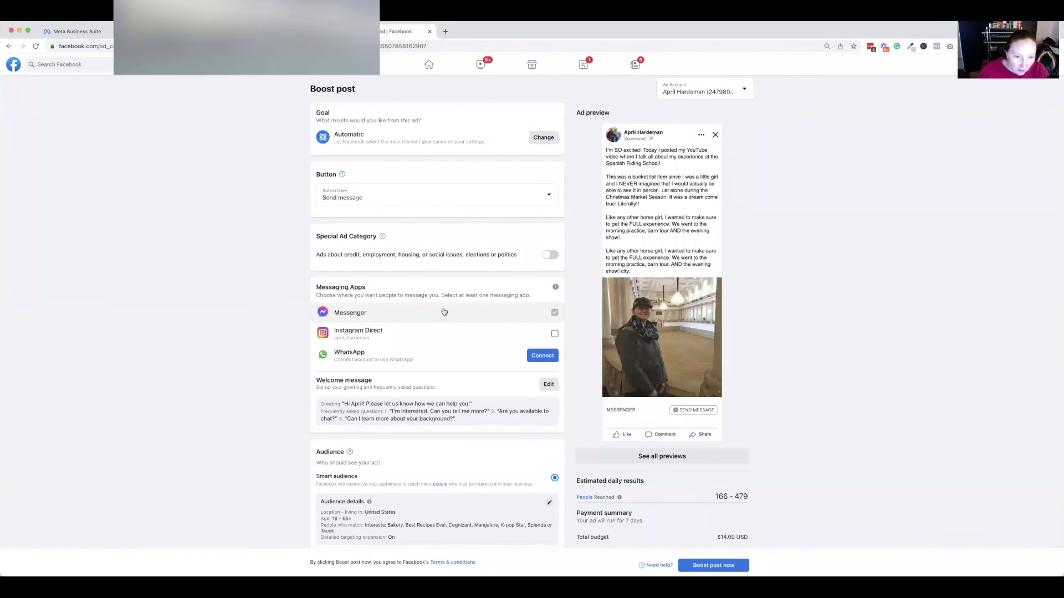
# Set the boosted post's button label to Learn more and check its Website URL.
pyautogui.click(470, 200)
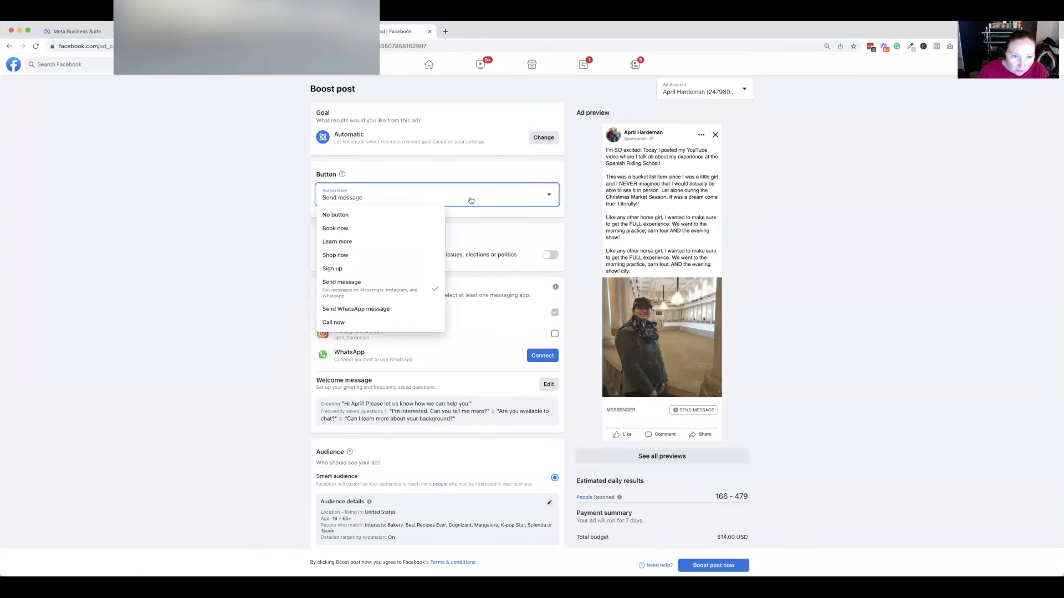
pyautogui.click(414, 242)
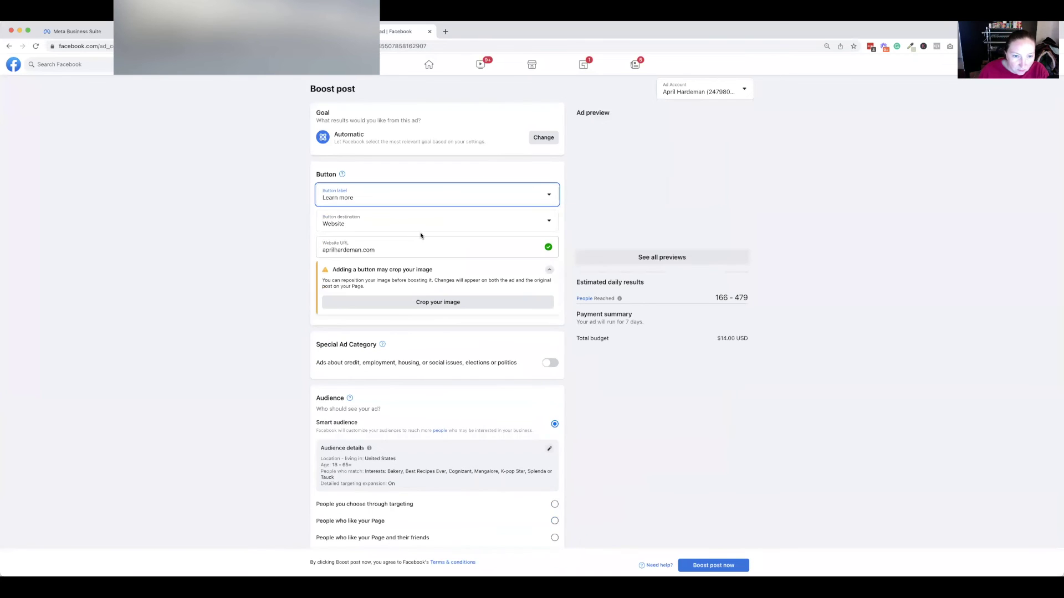
pyautogui.click(393, 246)
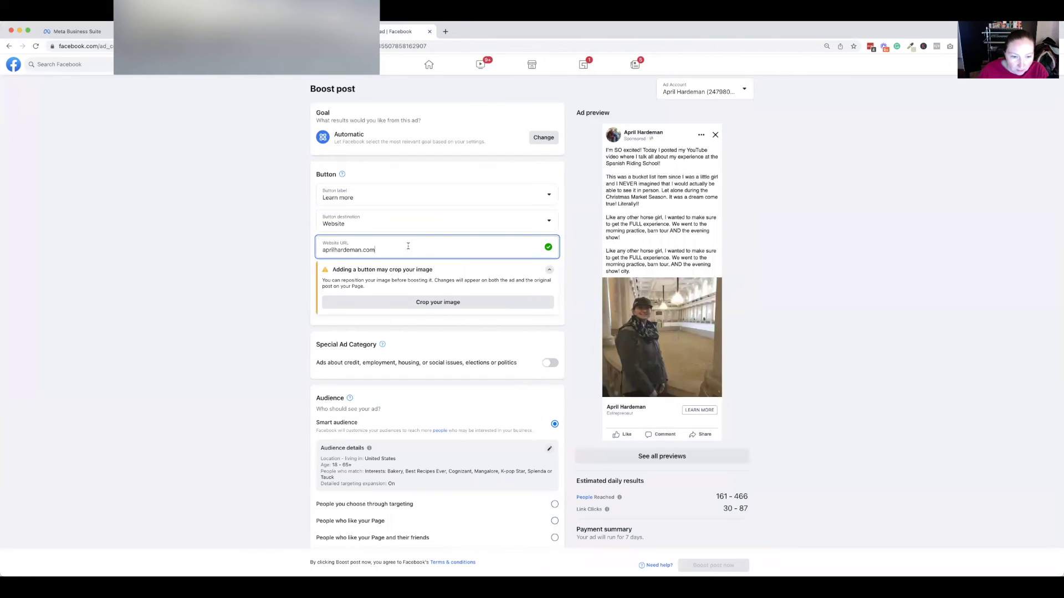
pyautogui.scroll(-2, 404, 249)
pyautogui.scroll(-3, 408, 249)
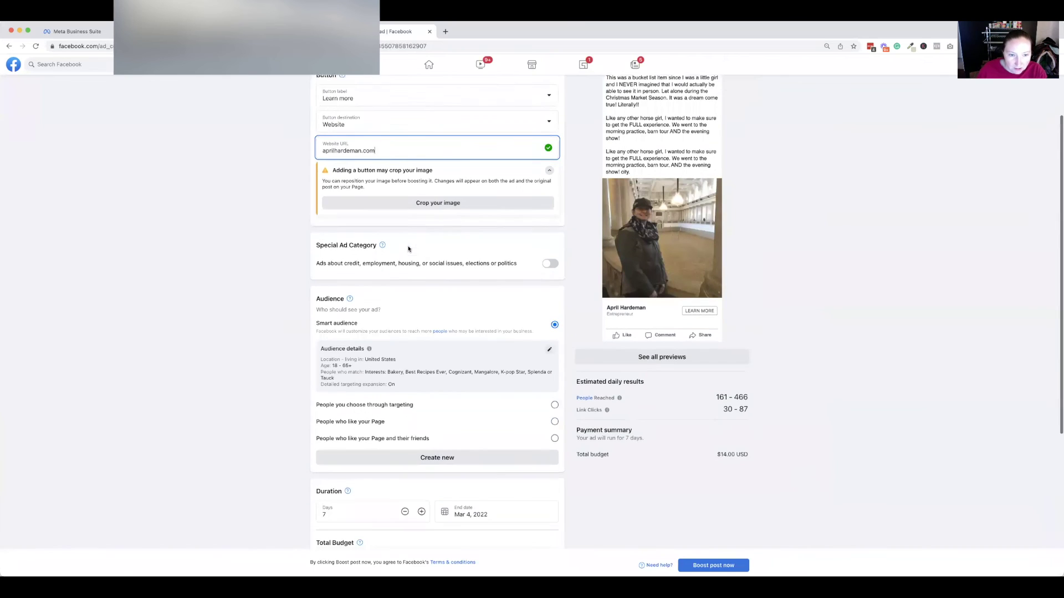
pyautogui.scroll(-2, 493, 336)
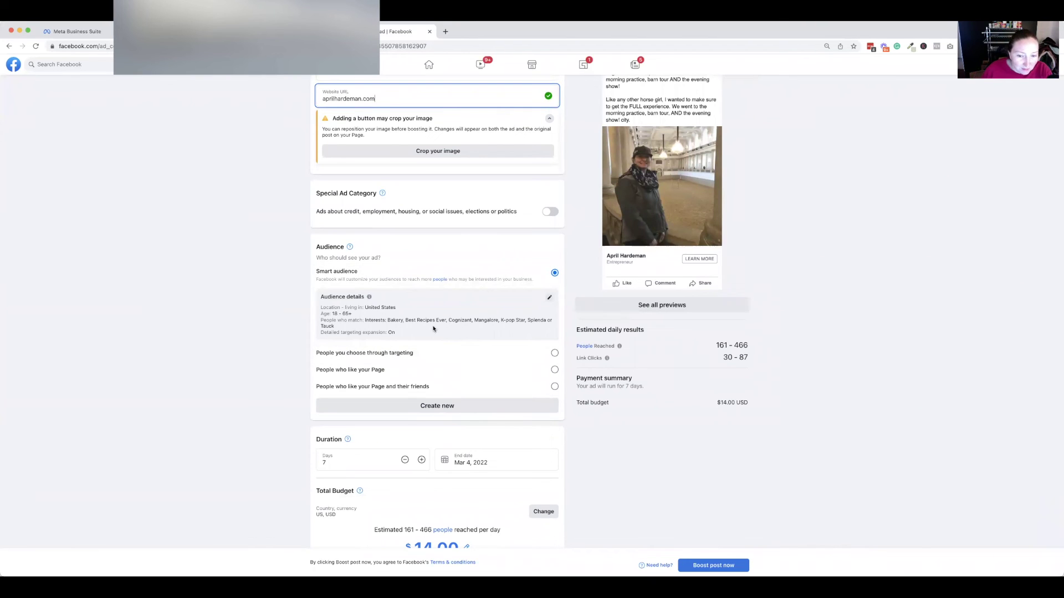
# Try editing a targeted audience, discard those edits, then target only people who like the Page.
pyautogui.click(459, 353)
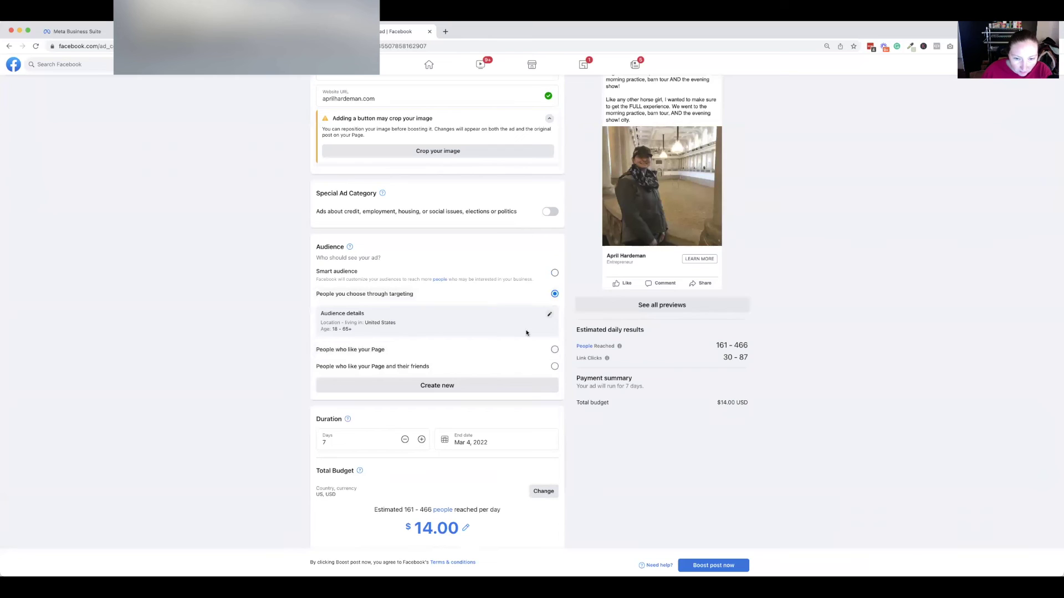
pyautogui.click(549, 316)
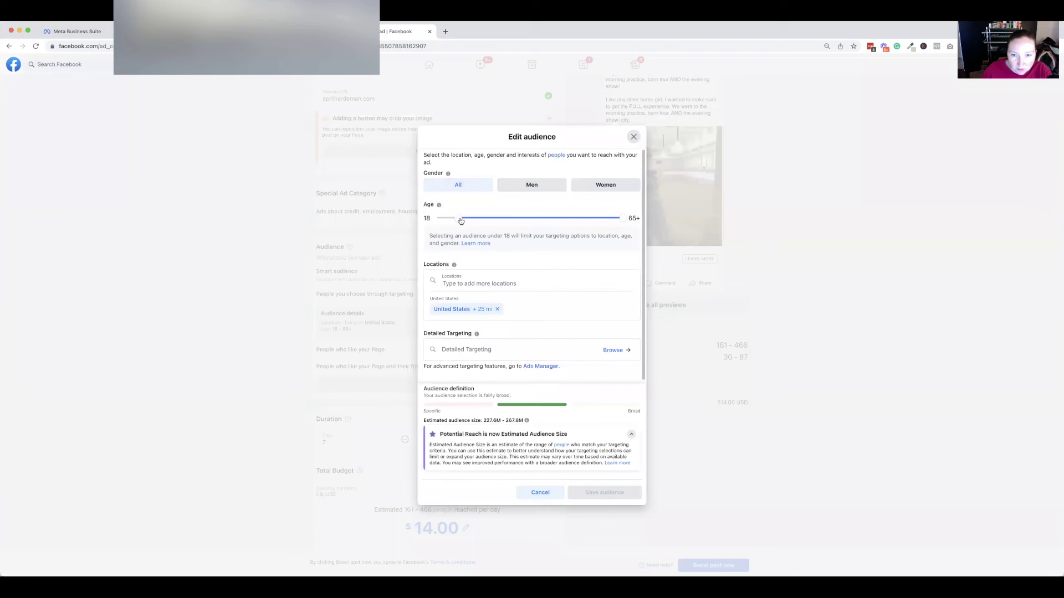
pyautogui.click(474, 353)
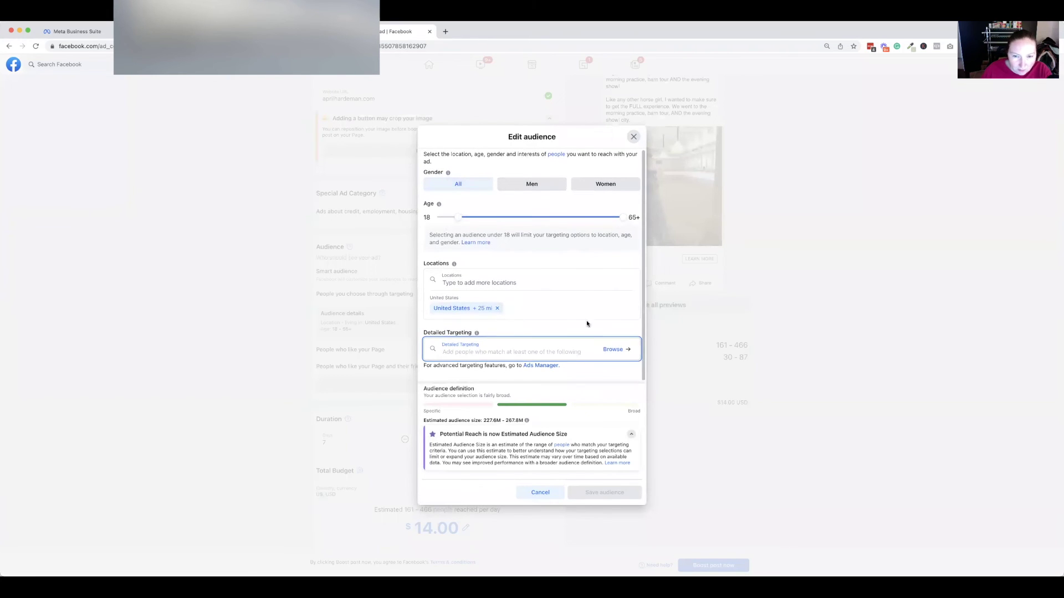
pyautogui.click(633, 136)
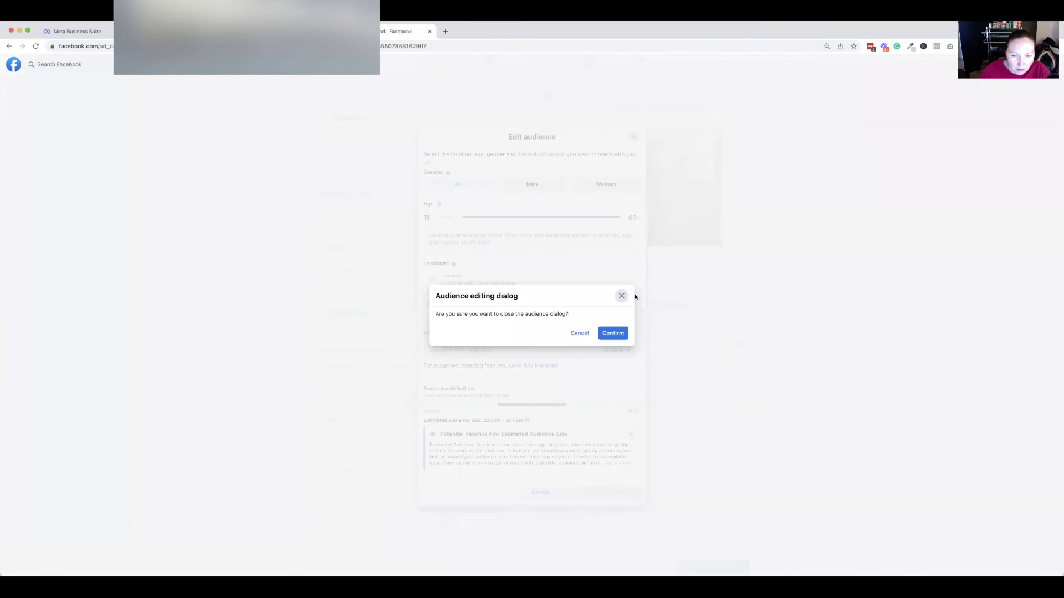
pyautogui.click(579, 333)
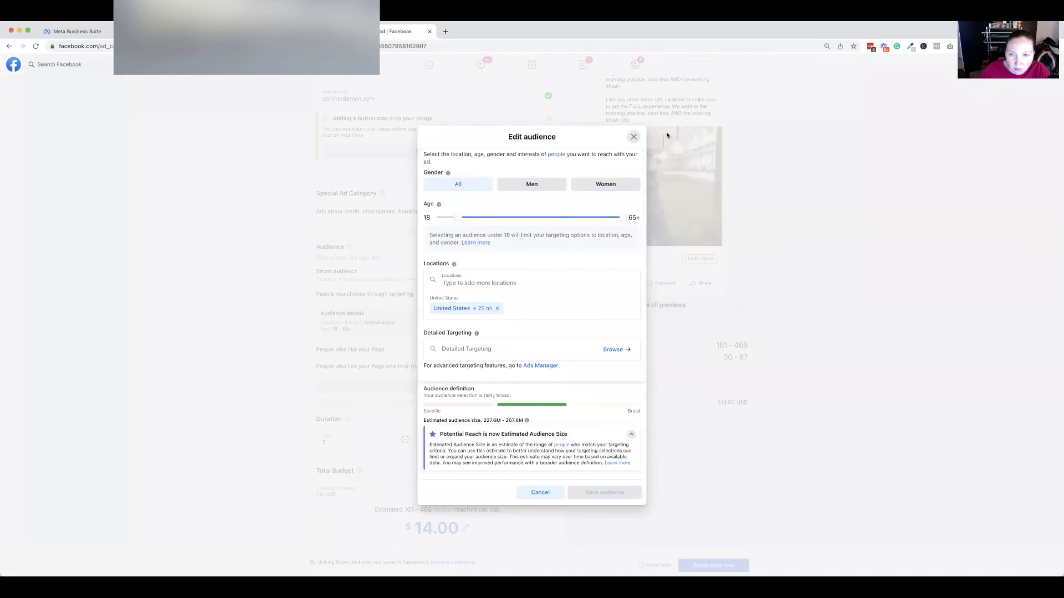
pyautogui.click(634, 136)
pyautogui.click(613, 332)
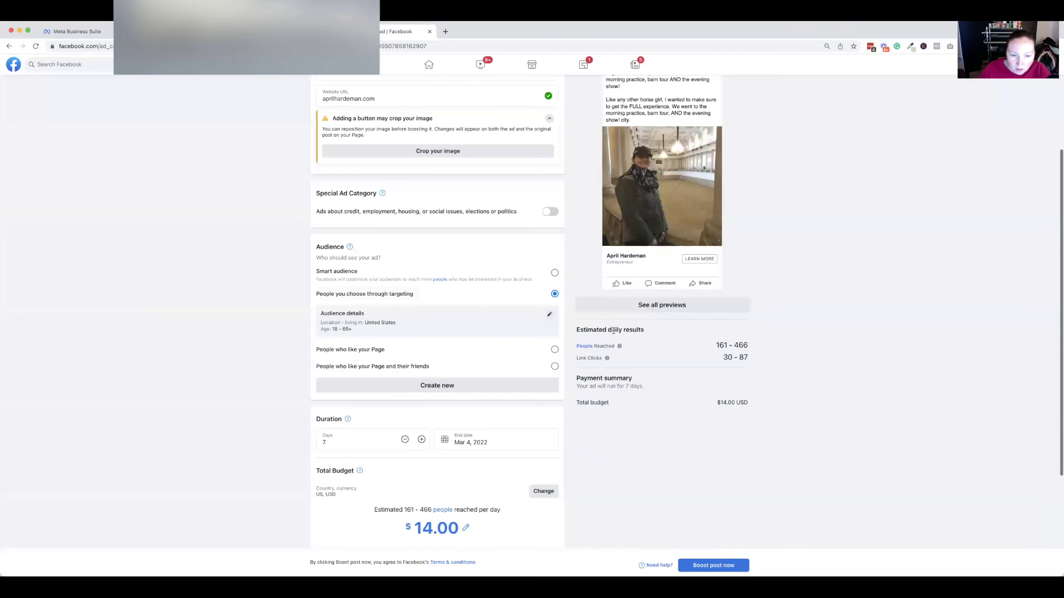
pyautogui.click(493, 352)
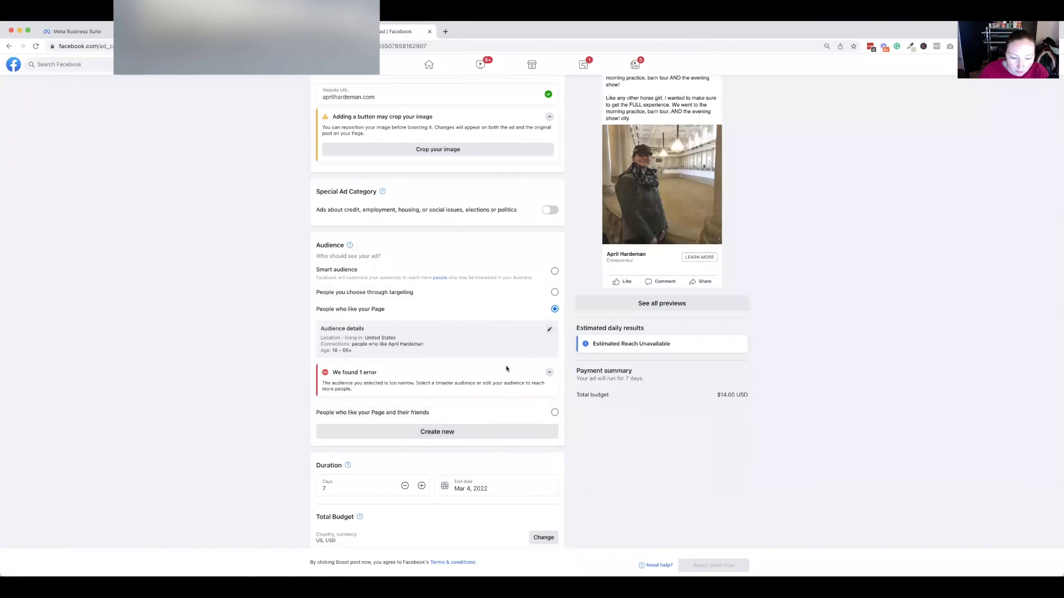
# Switch the boost audience to Smart audience, then to People you choose through targeting.
pyautogui.scroll(-4, 506, 368)
pyautogui.scroll(7, 506, 368)
pyautogui.scroll(-2, 505, 368)
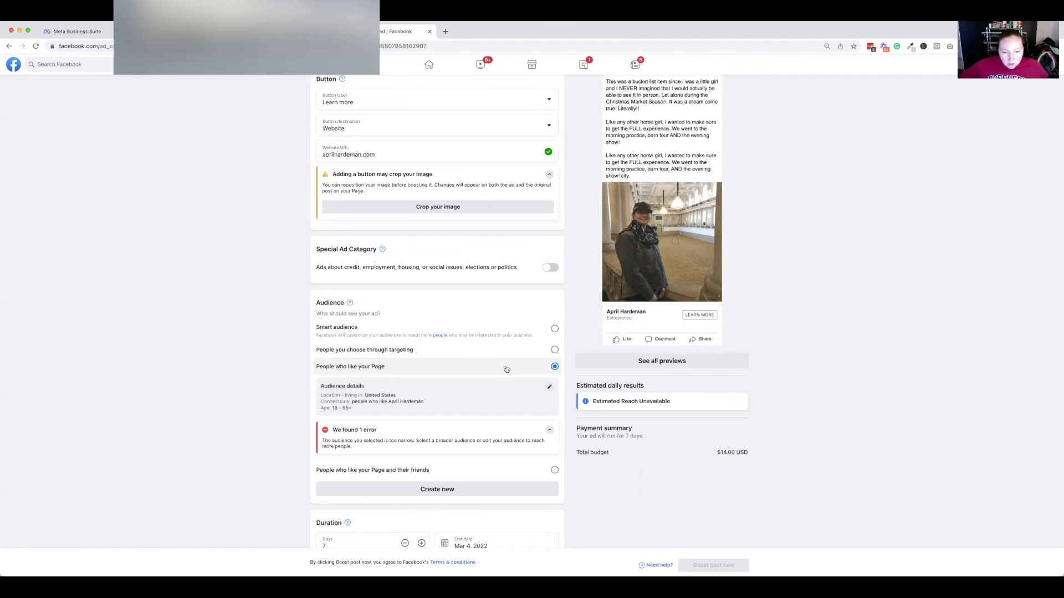
pyautogui.click(555, 329)
pyautogui.click(551, 419)
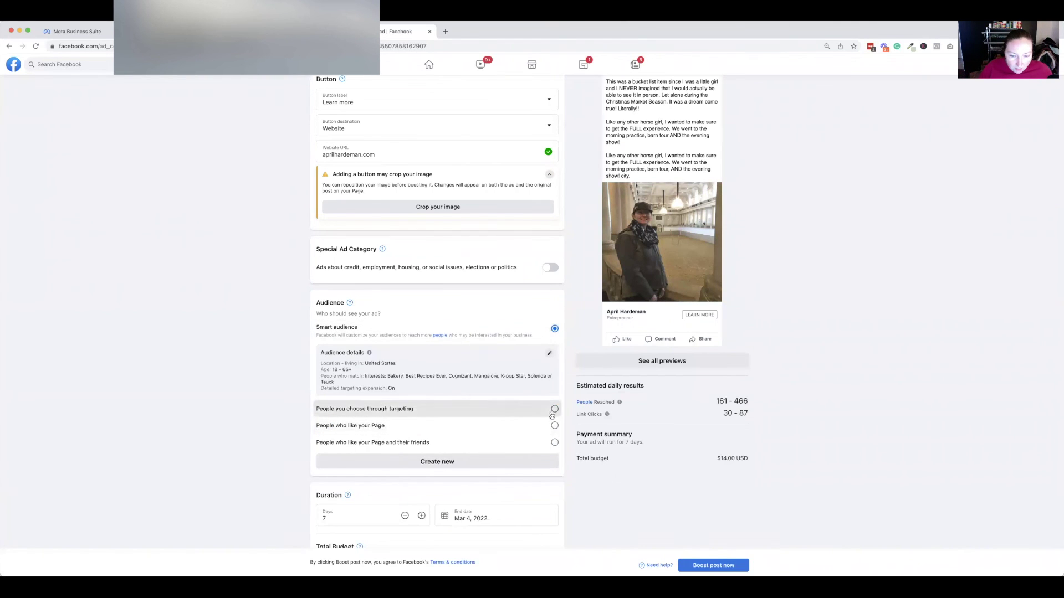
# Start a new boost audience with Create new under the Audience options.
pyautogui.click(504, 445)
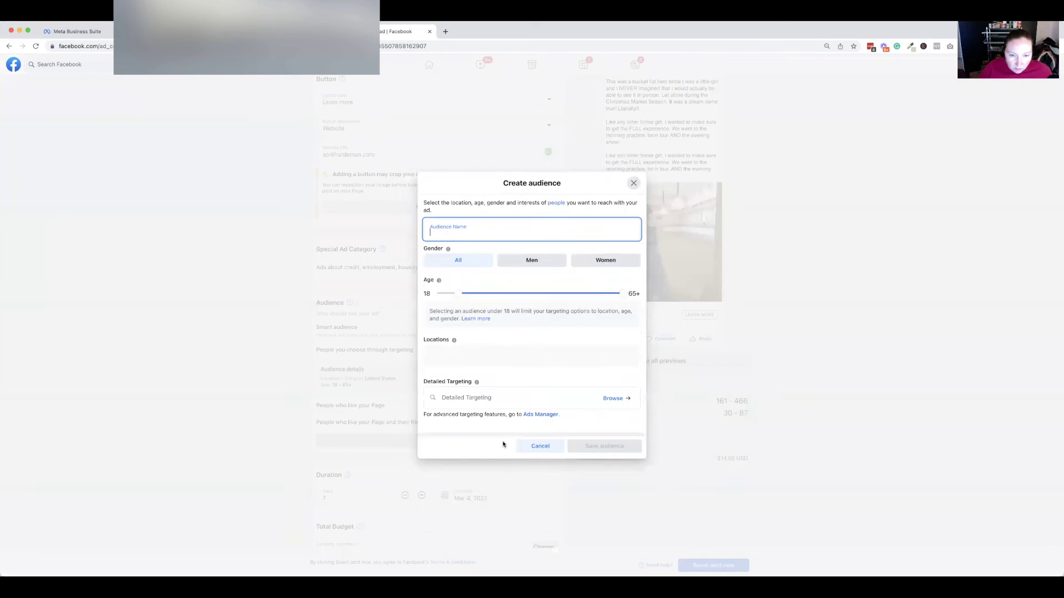